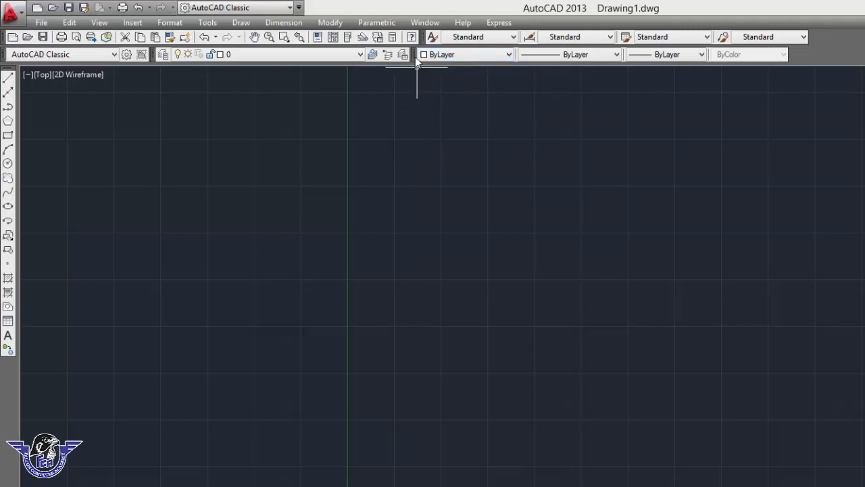
Undock the object properties toolbar and float it over the upper part of the drawing area.
{"action": "left_click_drag", "start_coordinate": [415, 56], "coordinate": [457, 170]}
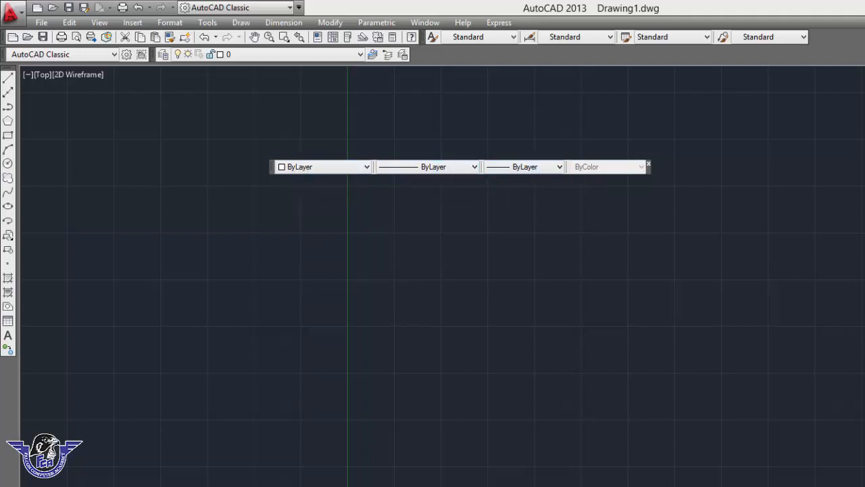
Draw a 10' horizontal line with the Line command and Ortho mode on.
{"action": "type", "text": "L"}
{"action": "key", "text": "Return"}
{"action": "left_click", "coordinate": [428, 298]}
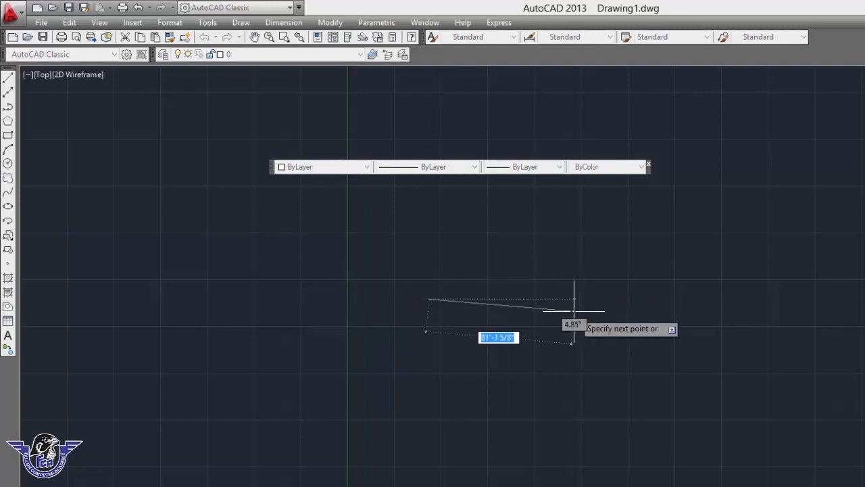
{"action": "key", "text": "F8"}
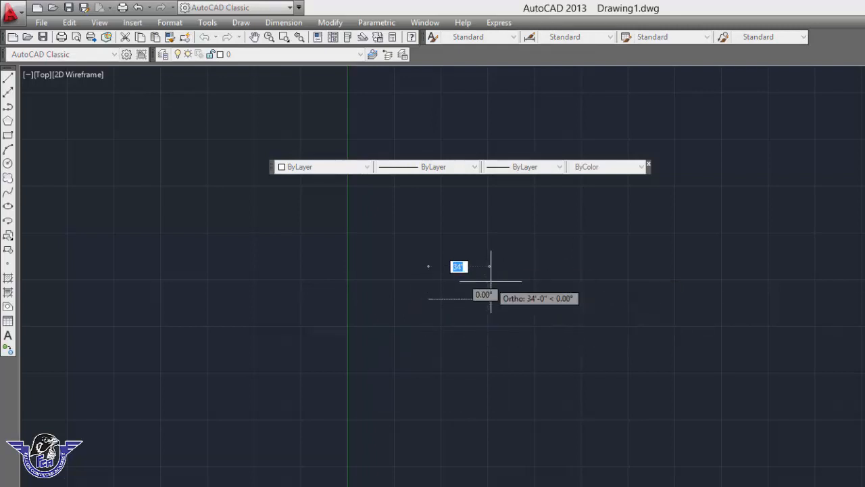
{"action": "type", "text": "1"}
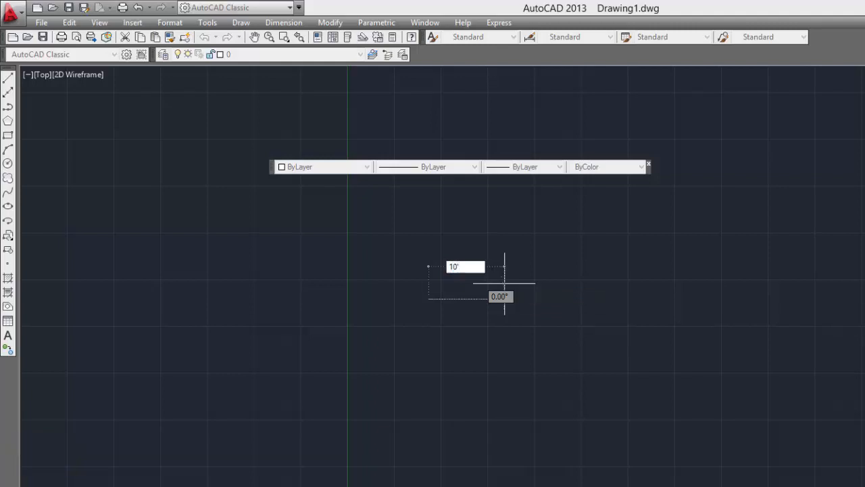
{"action": "type", "text": "0"}
{"action": "key", "text": "Return"}
{"action": "key", "text": "Return"}
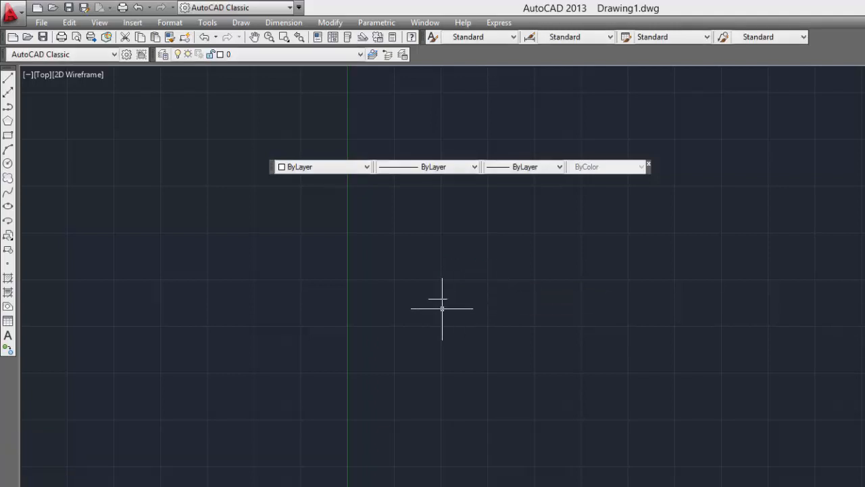
Load the ACAD_ISO05W100 (ISO long-dash double-dot) linetype from acad.lin into the drawing.
{"action": "scroll", "coordinate": [443, 308], "scroll_direction": "up", "scroll_amount": 4}
{"action": "scroll", "coordinate": [442, 307], "scroll_direction": "up", "scroll_amount": 2}
{"action": "middle_click_drag", "start_coordinate": [402, 228], "coordinate": [398, 286]}
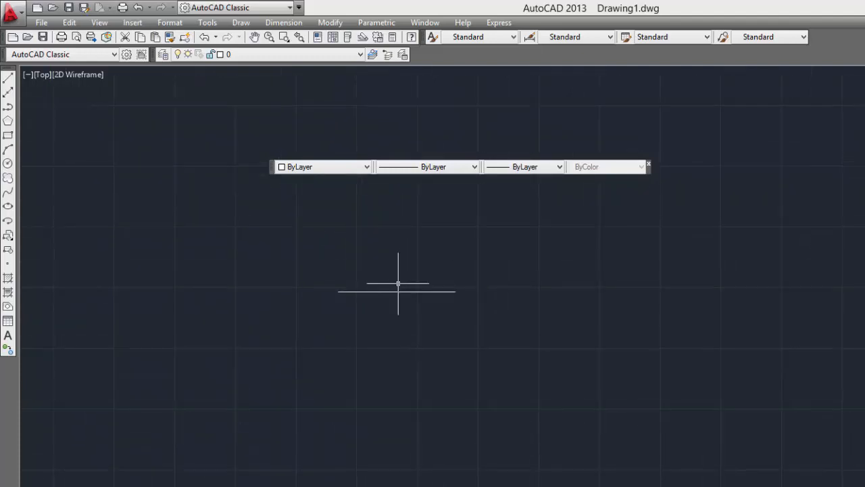
{"action": "scroll", "coordinate": [391, 302], "scroll_direction": "up", "scroll_amount": 2}
{"action": "scroll", "coordinate": [390, 302], "scroll_direction": "up", "scroll_amount": 2}
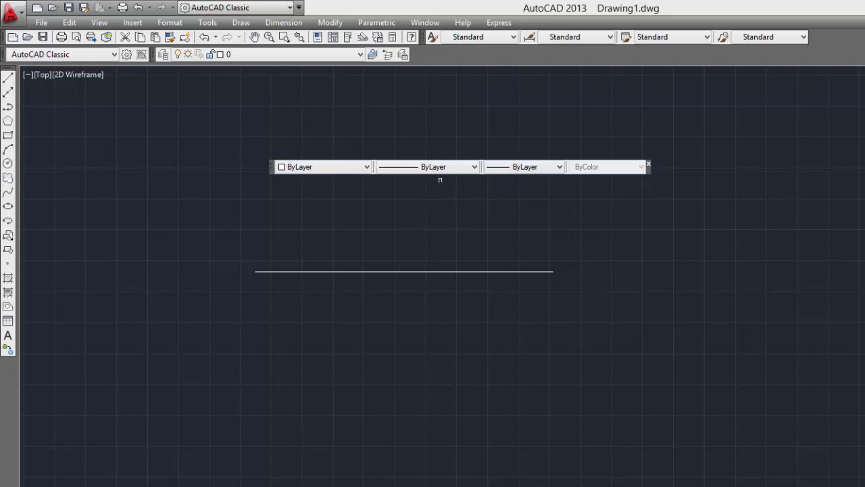
{"action": "left_click", "coordinate": [422, 162]}
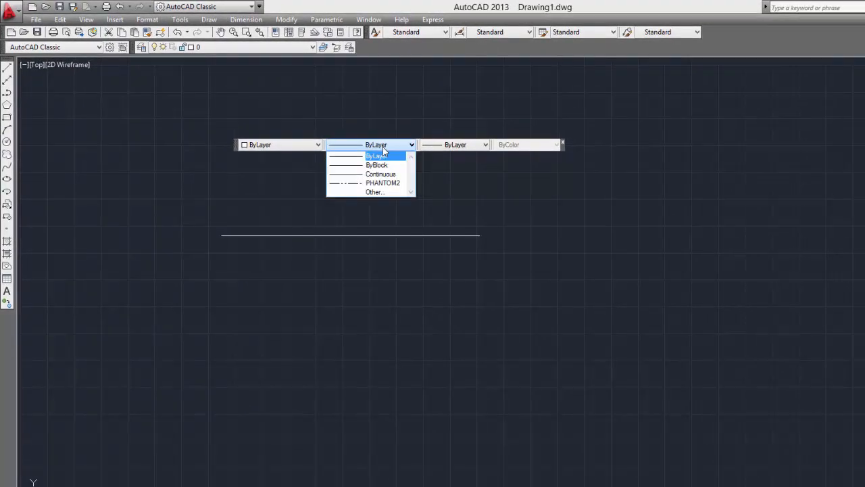
{"action": "left_click", "coordinate": [377, 193]}
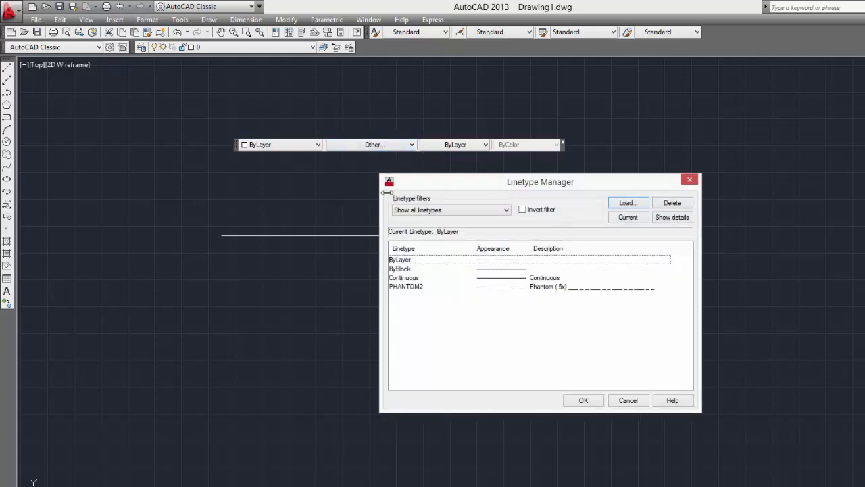
{"action": "left_click", "coordinate": [617, 205]}
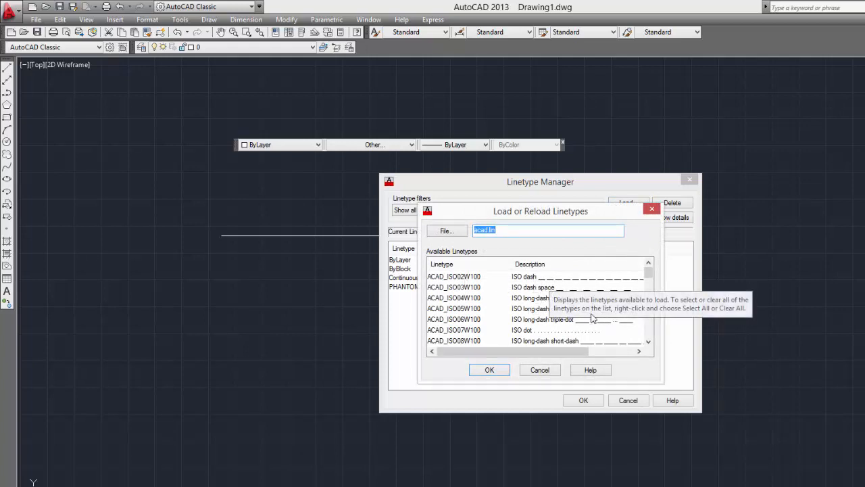
{"action": "left_click", "coordinate": [648, 343]}
{"action": "left_click", "coordinate": [649, 343]}
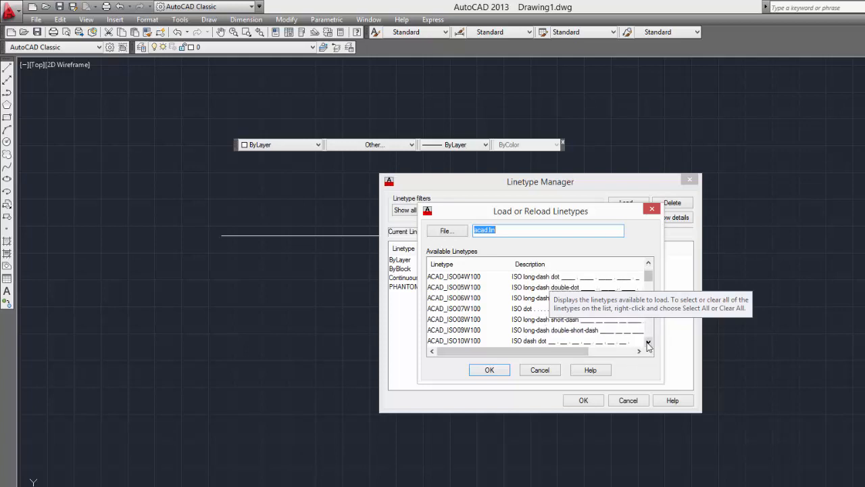
{"action": "left_click", "coordinate": [648, 343]}
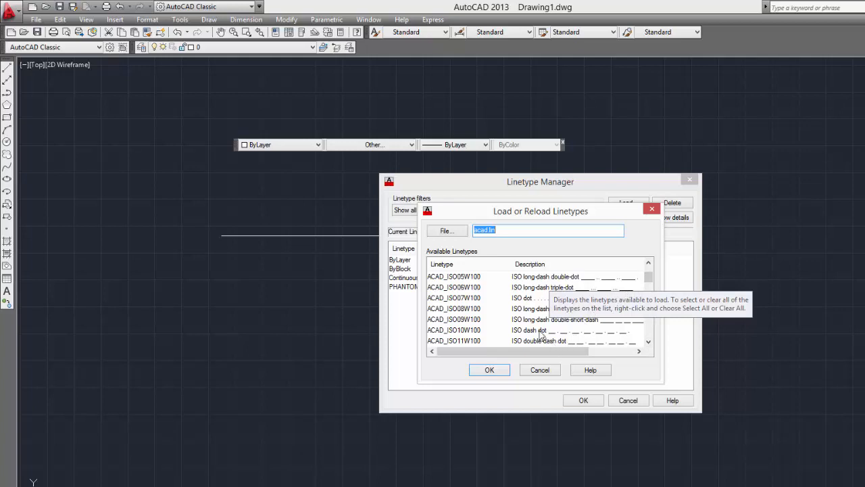
{"action": "left_click", "coordinate": [529, 278]}
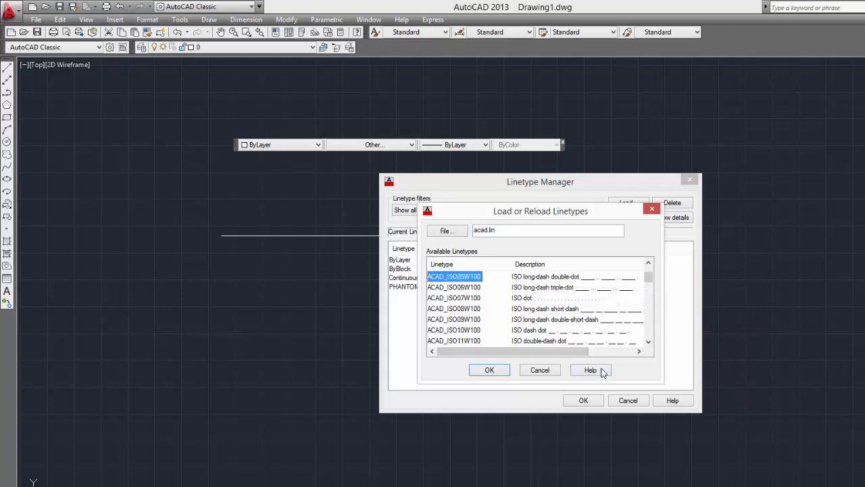
{"action": "left_click", "coordinate": [491, 370]}
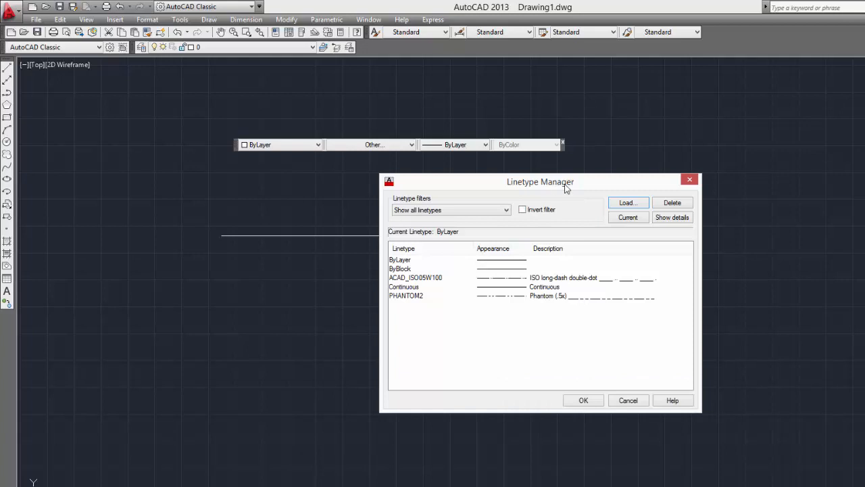
{"action": "left_click", "coordinate": [567, 277]}
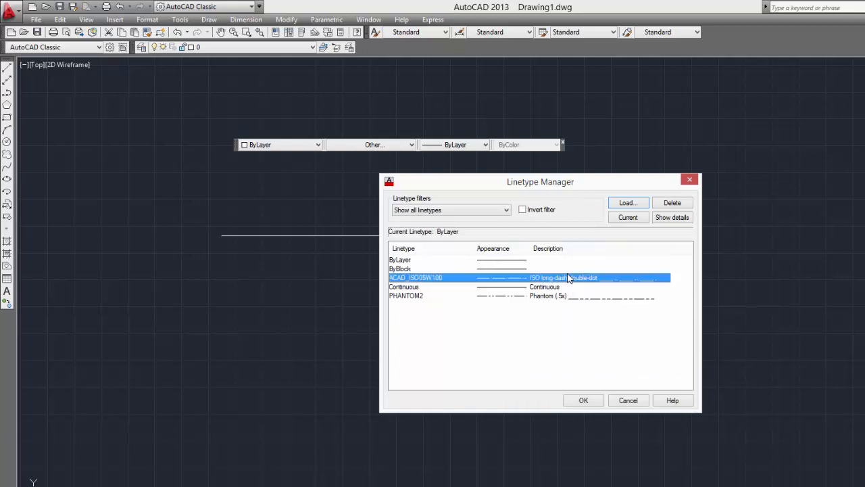
{"action": "left_click", "coordinate": [584, 400]}
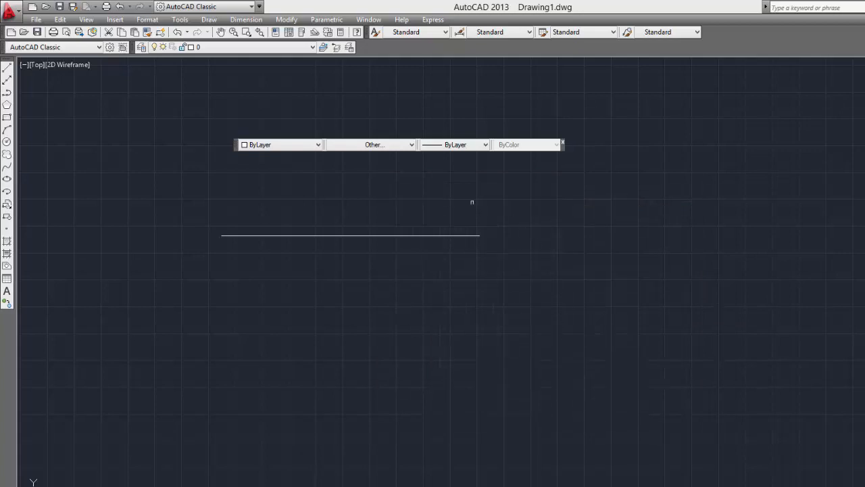
Make ACAD_ISO05W100 the current linetype and draw a slightly shorter horizontal line below the 10' line.
{"action": "left_click", "coordinate": [383, 146]}
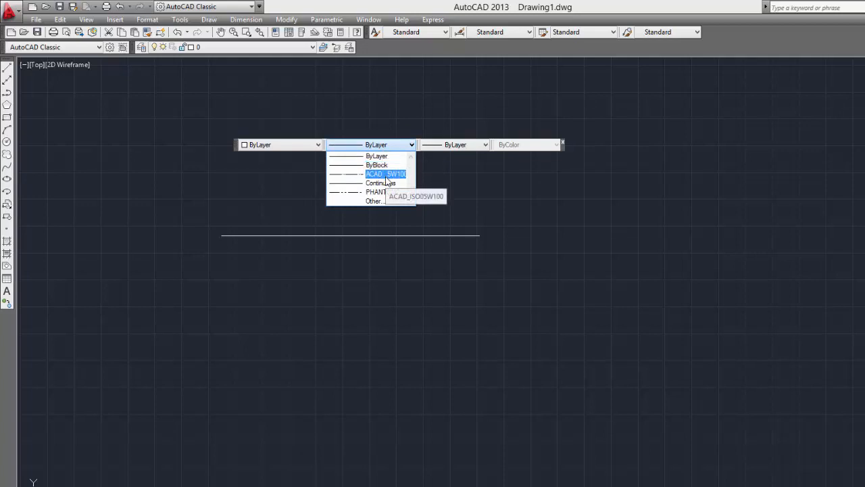
{"action": "left_click", "coordinate": [386, 176]}
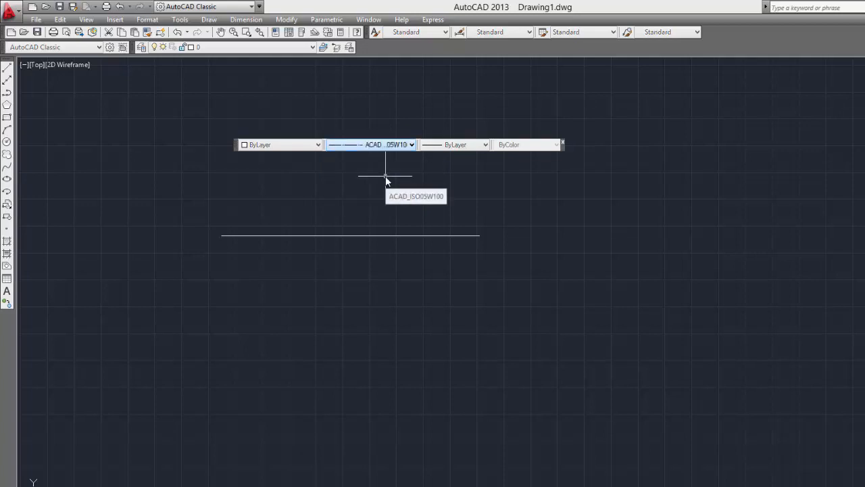
{"action": "type", "text": "l"}
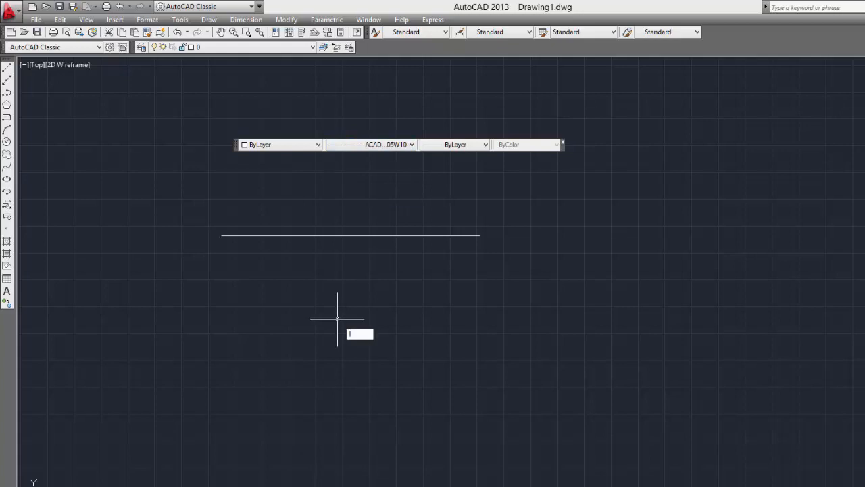
{"action": "key", "text": "Return"}
{"action": "left_click", "coordinate": [271, 278]}
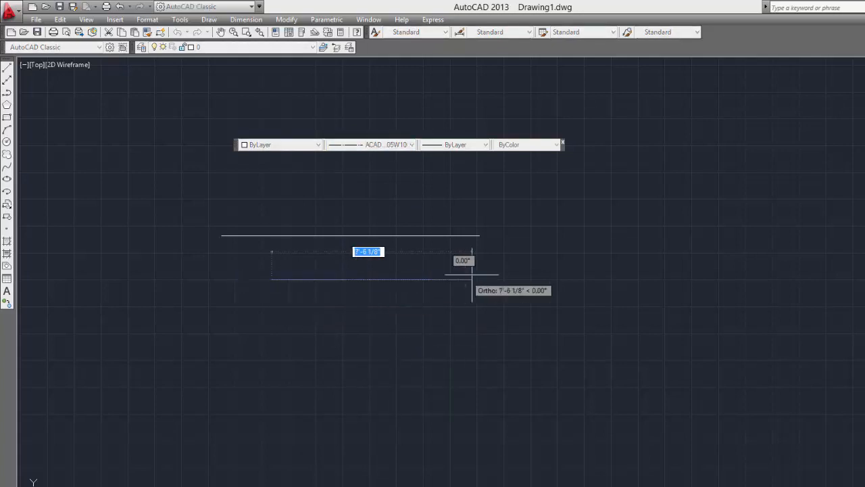
{"action": "left_click", "coordinate": [498, 273]}
{"action": "key", "text": "Return"}
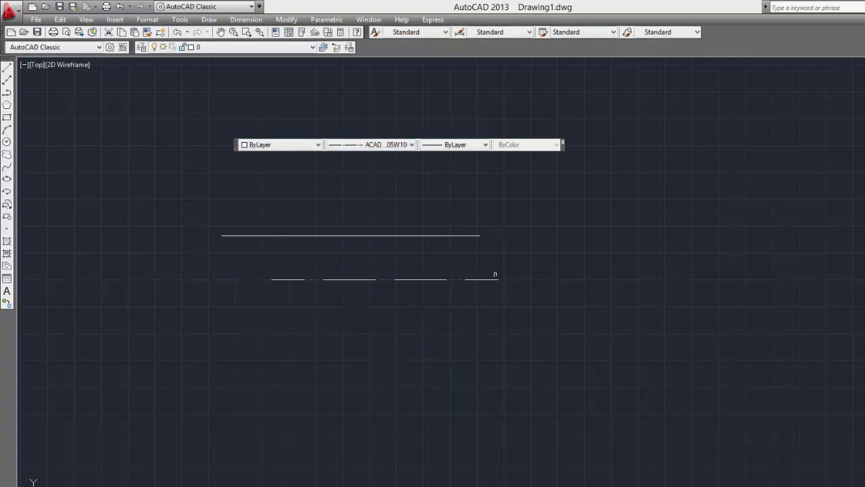
Load the ZIGZAG linetype from acad.lin into the drawing.
{"action": "scroll", "coordinate": [409, 275], "scroll_direction": "up", "scroll_amount": 2}
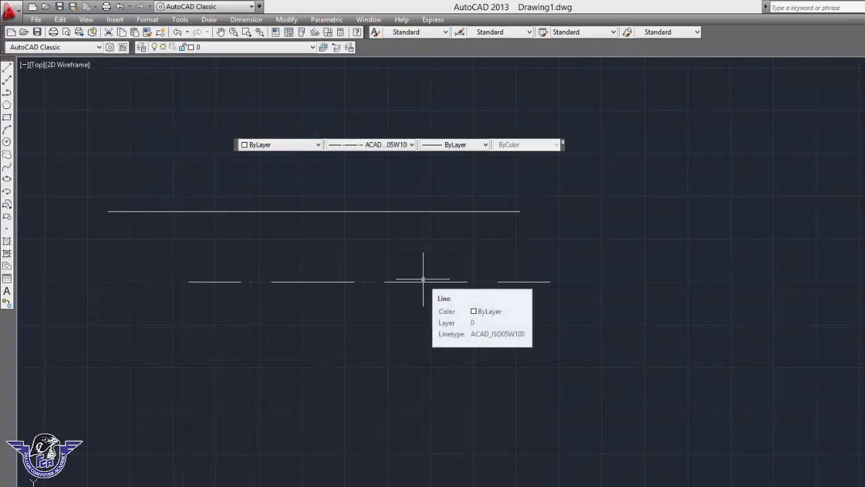
{"action": "left_click", "coordinate": [392, 149]}
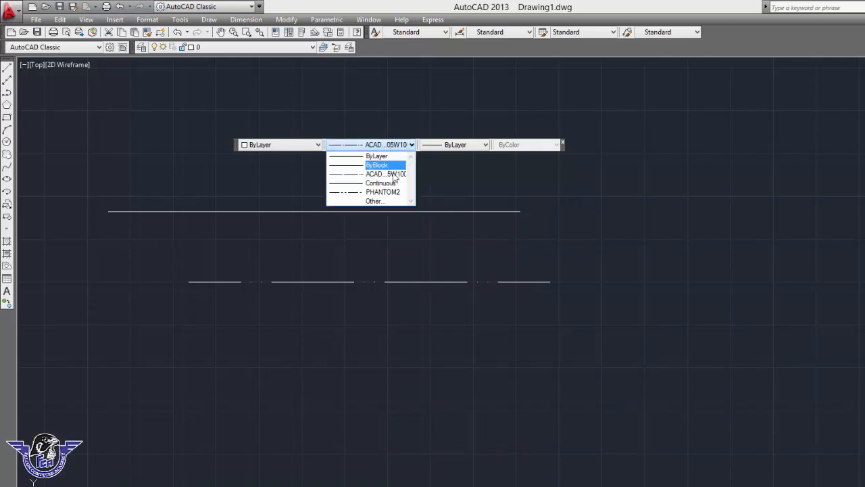
{"action": "left_click", "coordinate": [394, 201]}
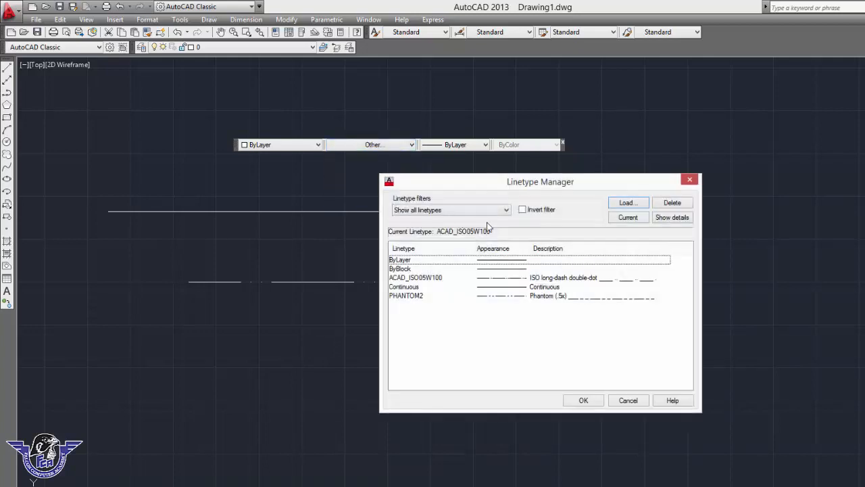
{"action": "left_click", "coordinate": [628, 203]}
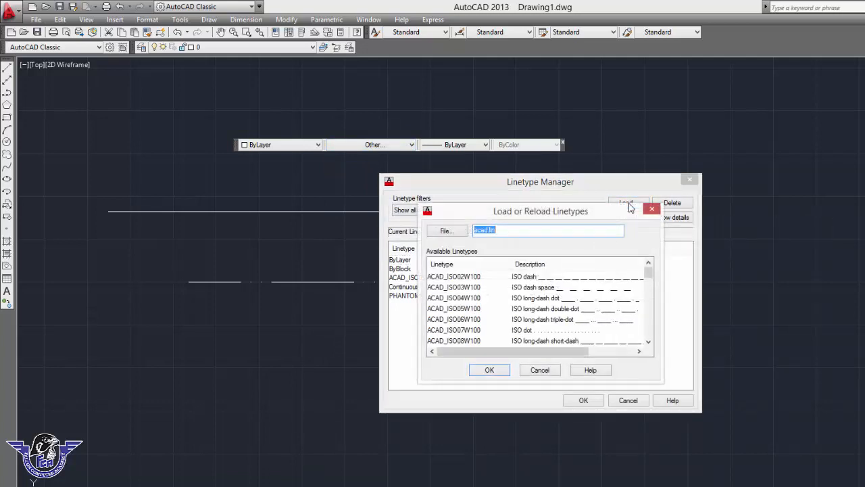
{"action": "left_click_drag", "start_coordinate": [651, 269], "coordinate": [649, 338]}
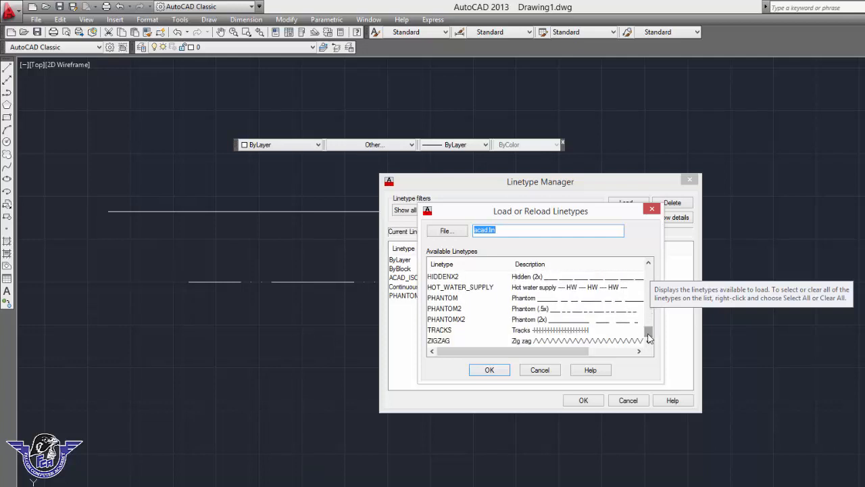
{"action": "left_click", "coordinate": [559, 341]}
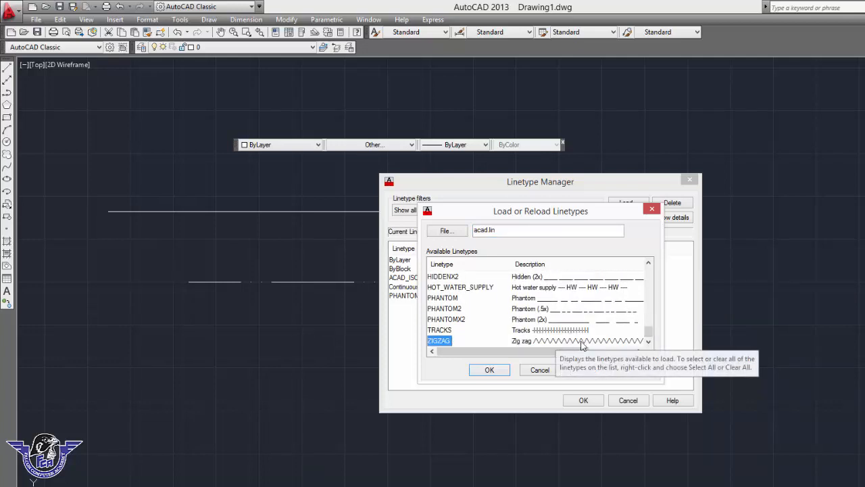
{"action": "left_click", "coordinate": [441, 321]}
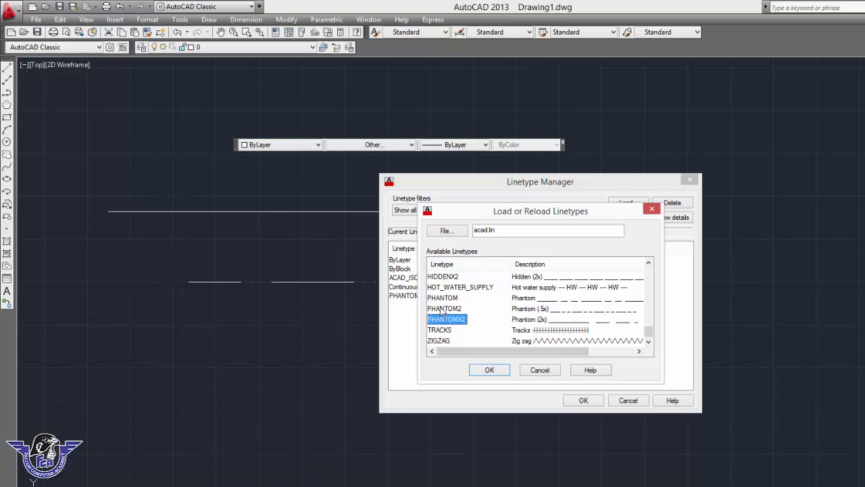
{"action": "left_click", "coordinate": [441, 310]}
{"action": "left_click", "coordinate": [443, 298]}
{"action": "left_click", "coordinate": [440, 320]}
{"action": "left_click", "coordinate": [438, 341]}
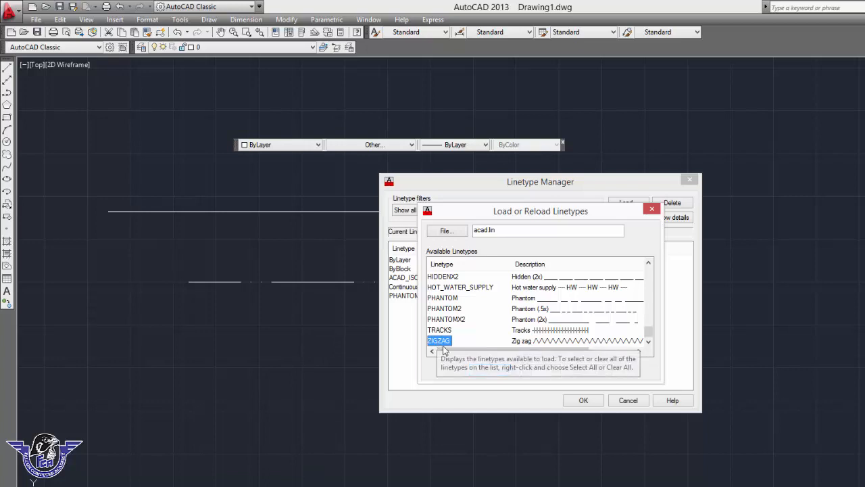
{"action": "left_click", "coordinate": [489, 369]}
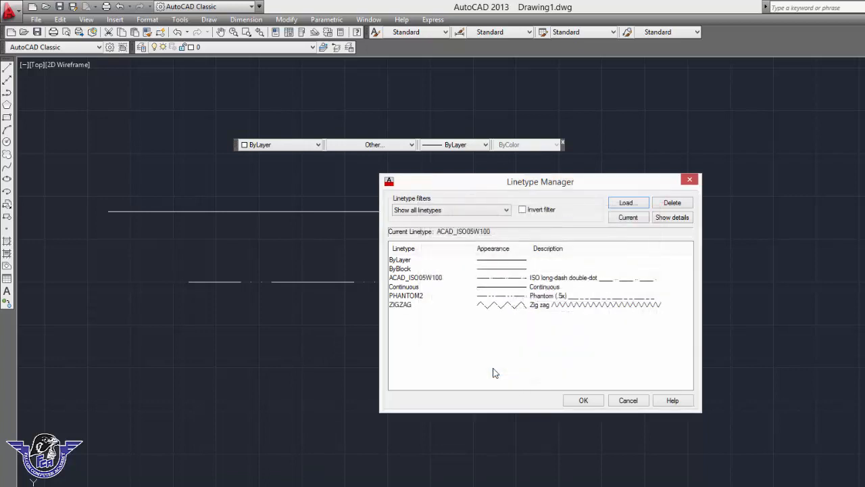
{"action": "left_click", "coordinate": [553, 308]}
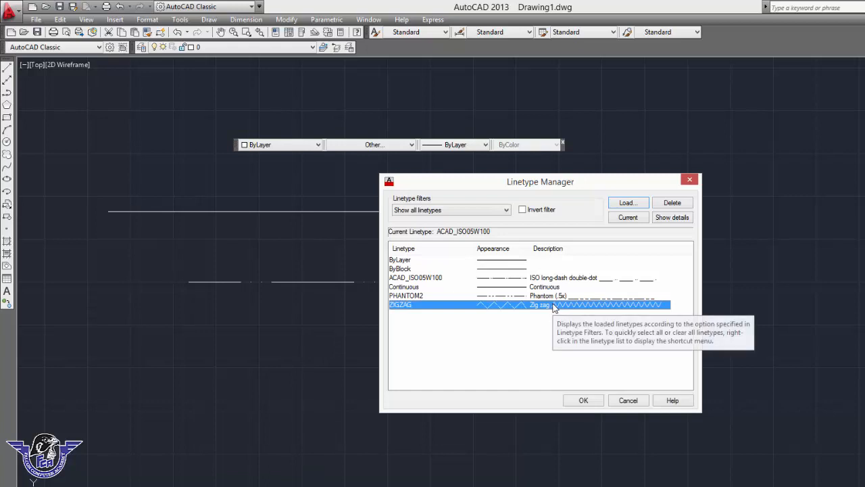
{"action": "left_click", "coordinate": [584, 401]}
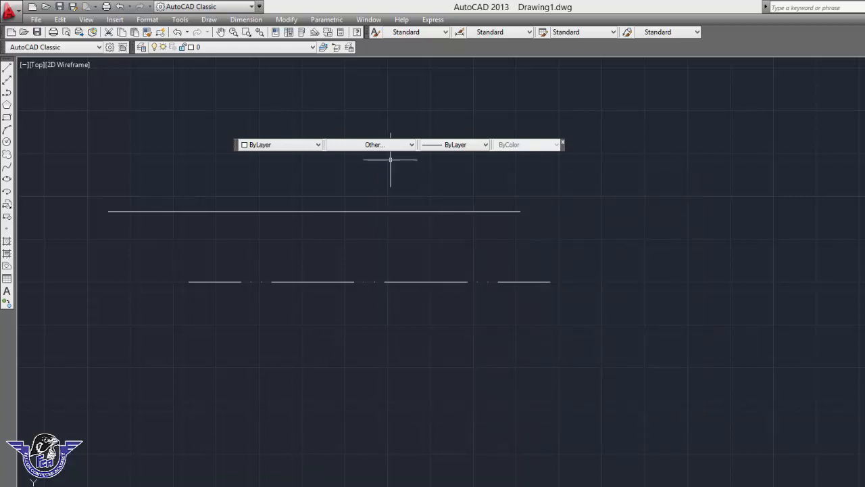
Make ZIGZAG the current linetype and draw a horizontal line below the dash-double-dot line.
{"action": "left_click", "coordinate": [374, 146]}
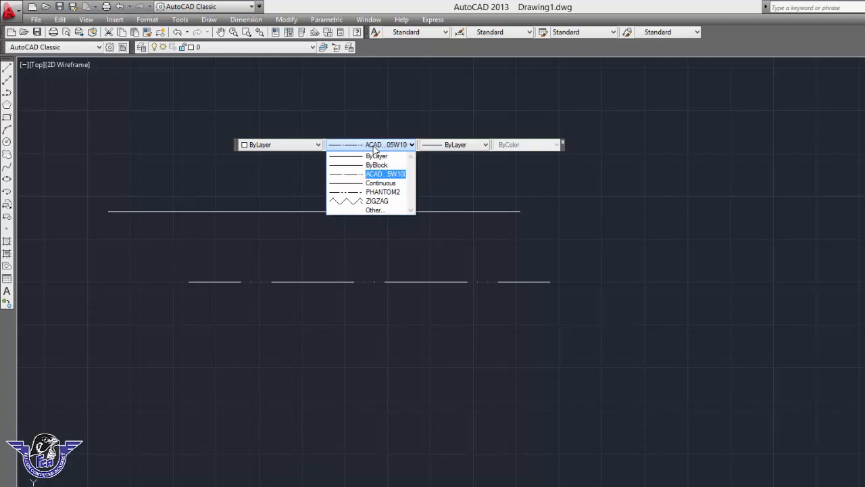
{"action": "left_click", "coordinate": [383, 201]}
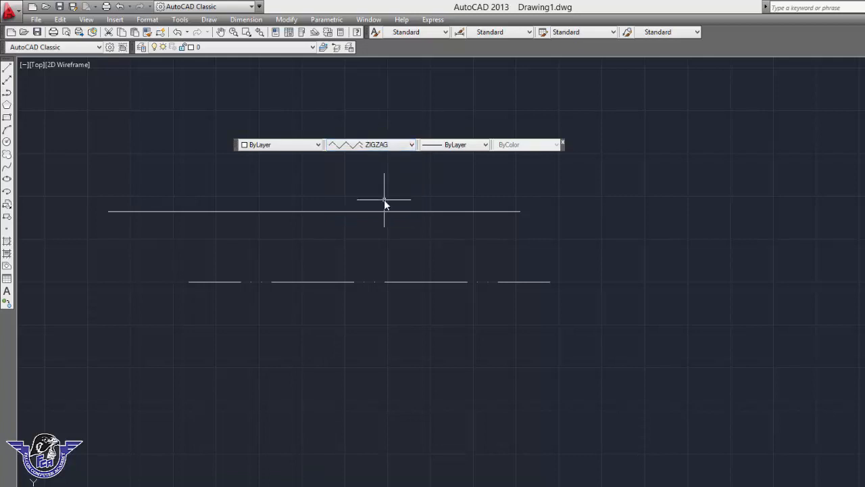
{"action": "type", "text": "l"}
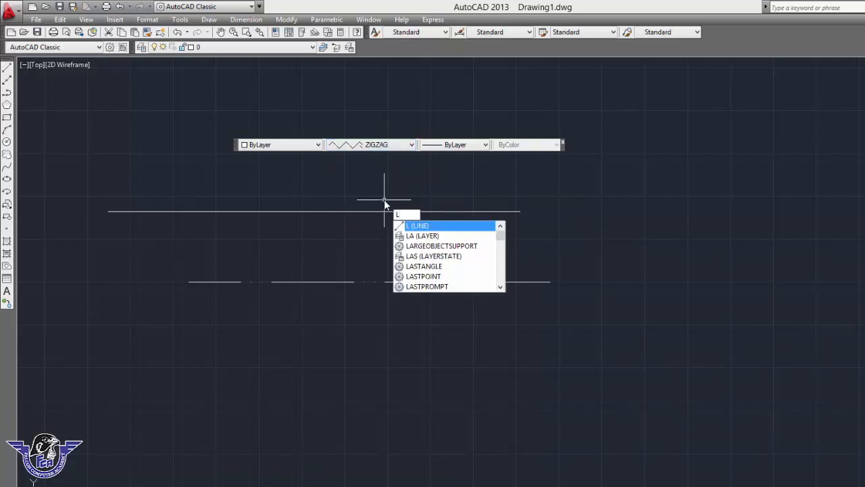
{"action": "key", "text": "Return"}
{"action": "left_click", "coordinate": [98, 349]}
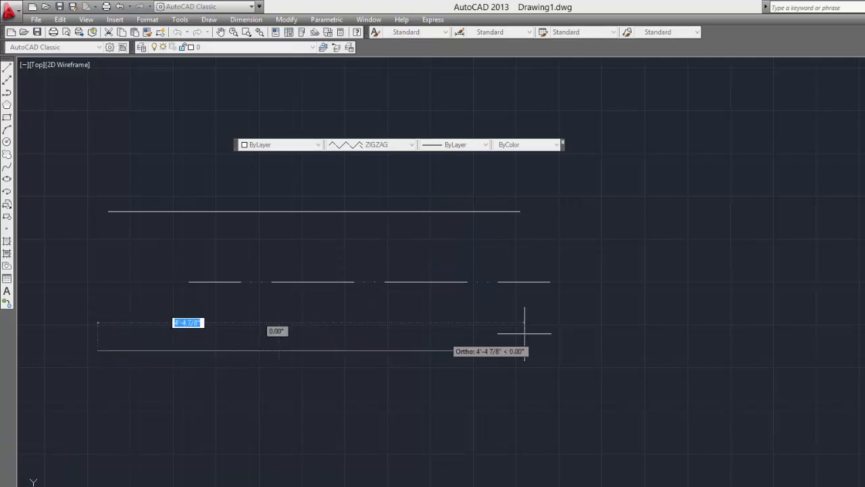
{"action": "left_click", "coordinate": [539, 350]}
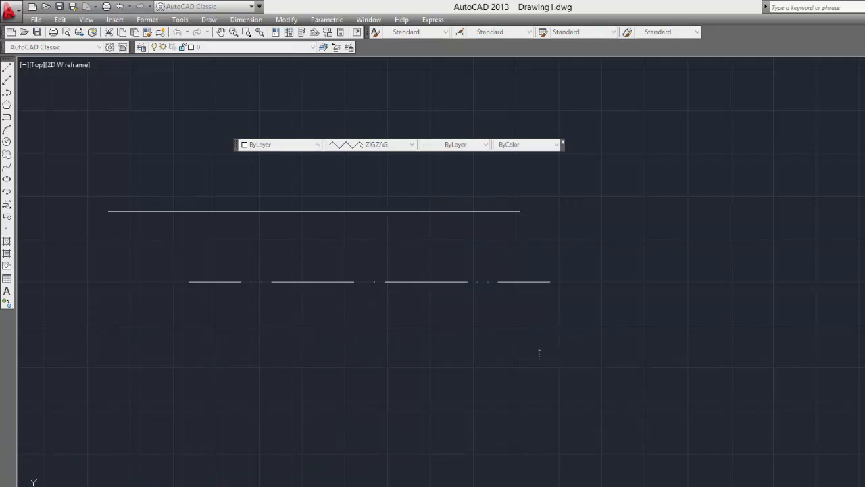
{"action": "key", "text": "Return"}
{"action": "scroll", "coordinate": [415, 363], "scroll_direction": "up", "scroll_amount": 3}
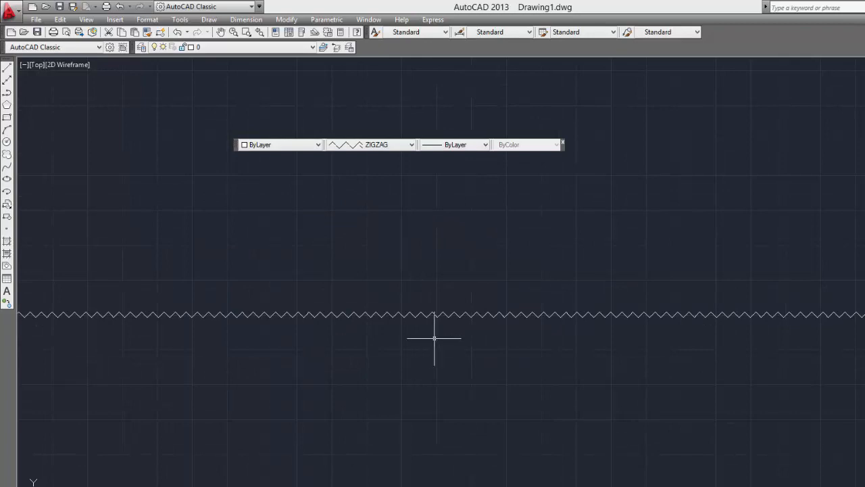
{"action": "scroll", "coordinate": [459, 282], "scroll_direction": "down", "scroll_amount": 3}
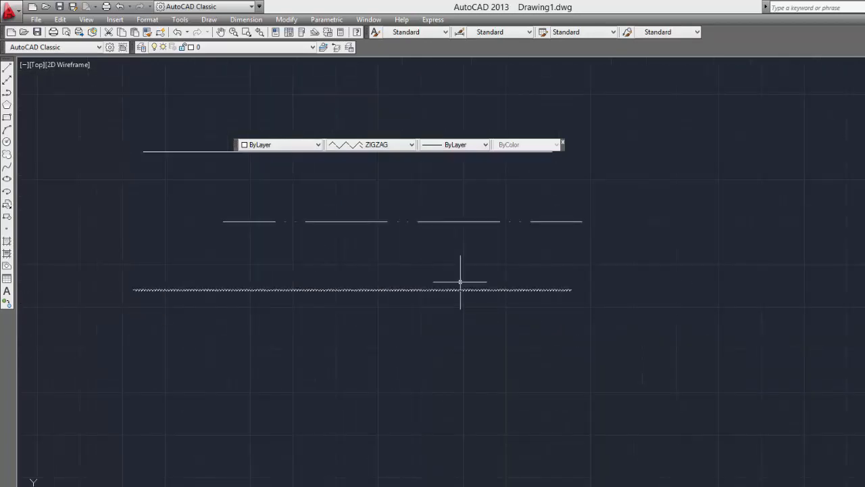
{"action": "middle_click_drag", "start_coordinate": [469, 212], "coordinate": [463, 257]}
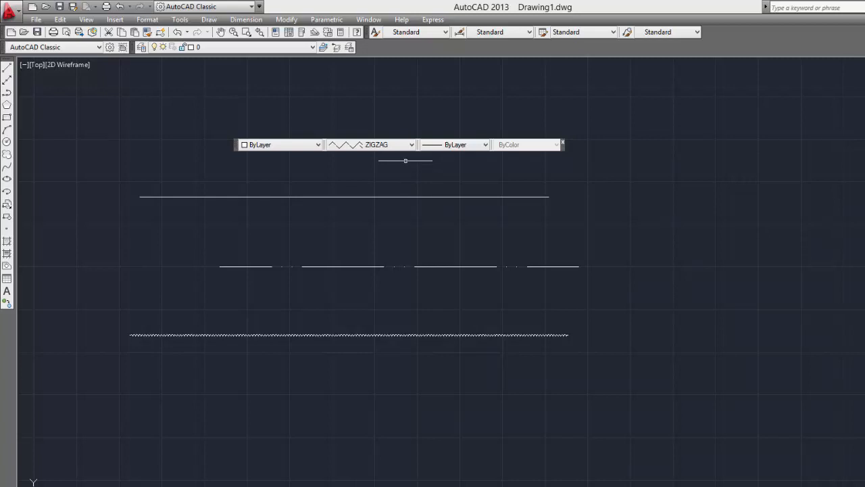
Set the current linetype back to ByLayer and draw a shorter horizontal line below the zigzag line.
{"action": "left_click", "coordinate": [359, 145]}
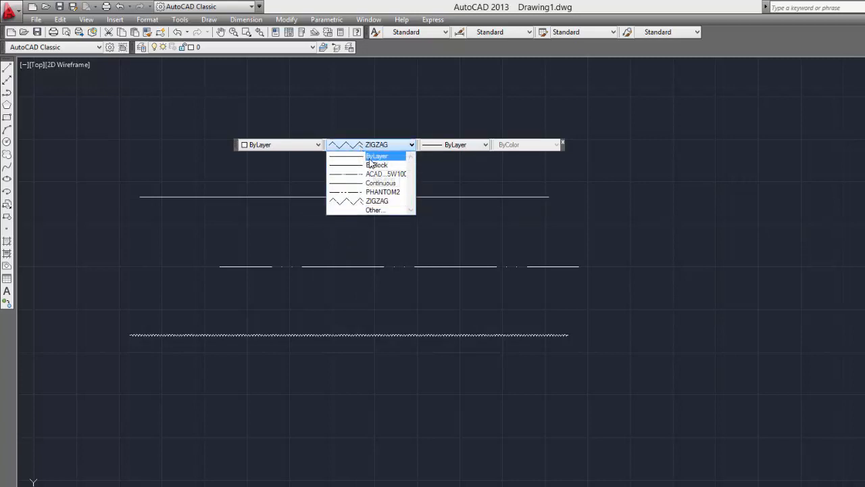
{"action": "left_click", "coordinate": [371, 157]}
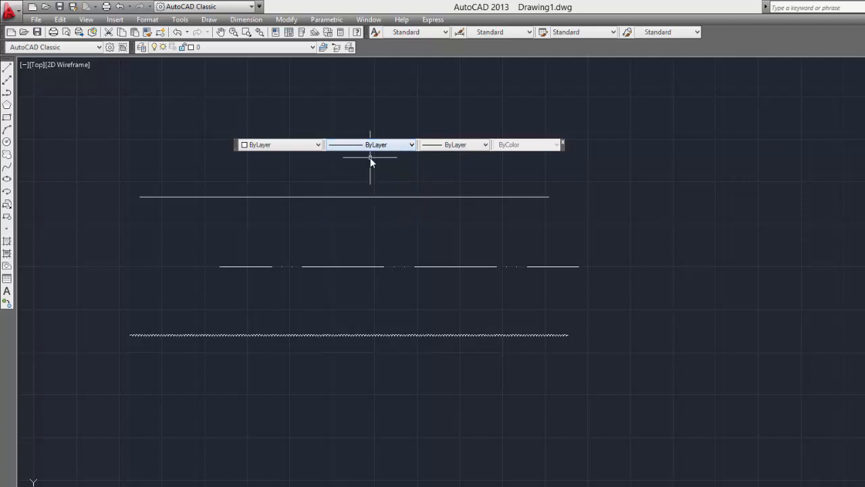
{"action": "type", "text": "l"}
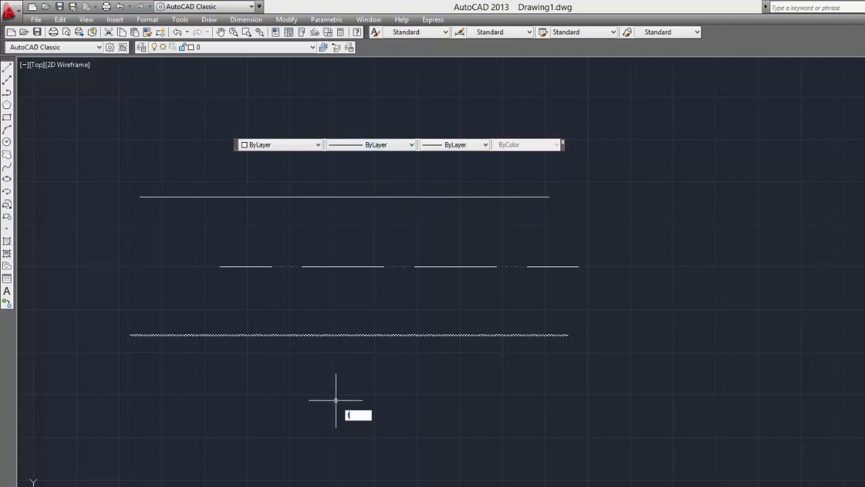
{"action": "key", "text": "Return"}
{"action": "left_click", "coordinate": [271, 381]}
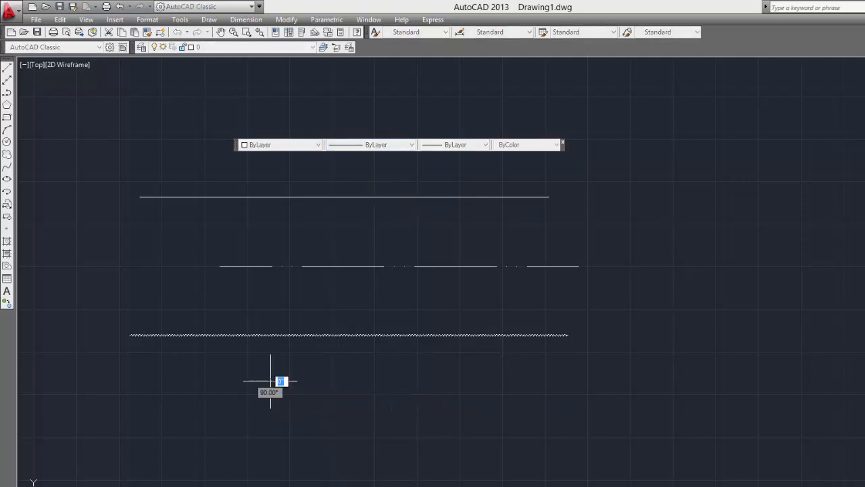
{"action": "left_click", "coordinate": [463, 381]}
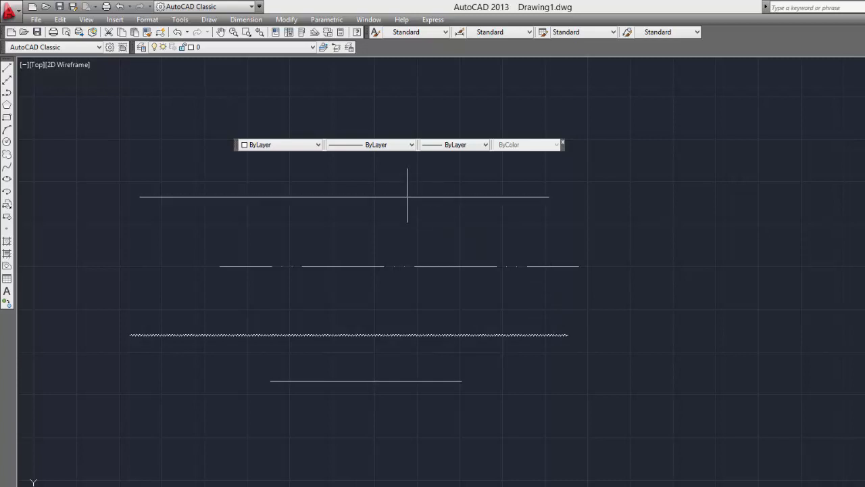
Change the colour of the uppermost continuous line to Yellow.
{"action": "left_click", "coordinate": [408, 196]}
{"action": "left_click", "coordinate": [302, 146]}
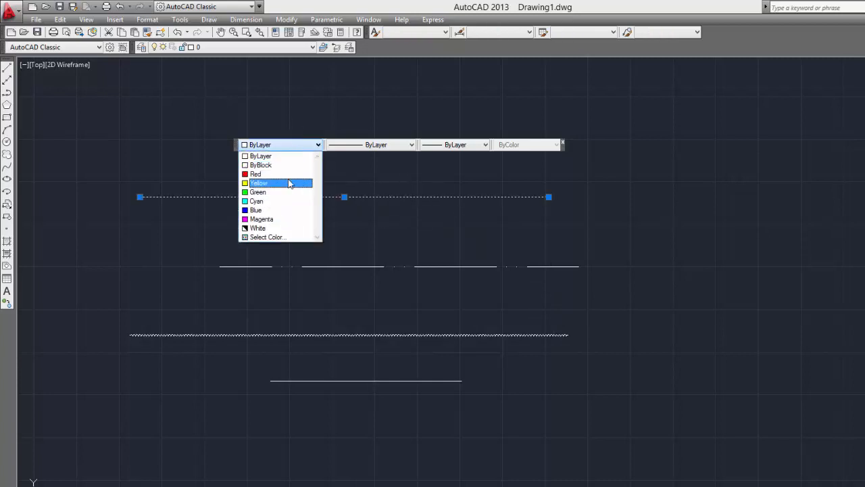
{"action": "left_click", "coordinate": [289, 181]}
{"action": "key", "text": "Escape"}
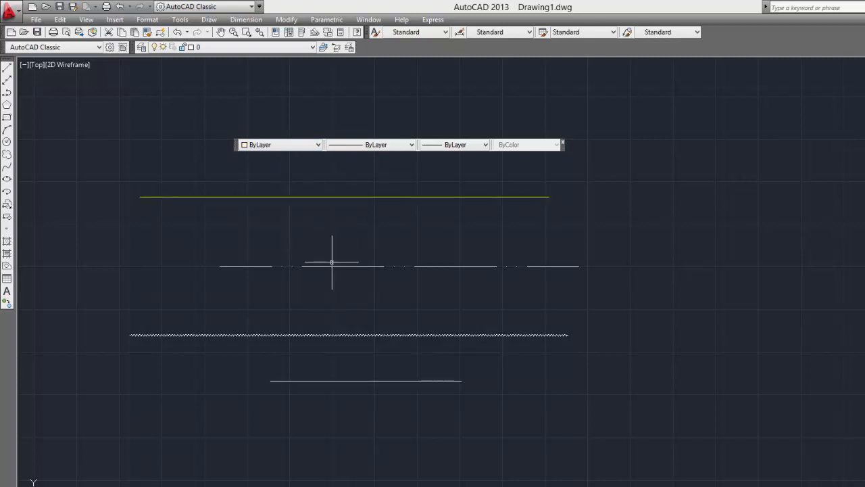
Change the colour of the dash-double-dot line to Green.
{"action": "left_click", "coordinate": [356, 260]}
{"action": "left_click", "coordinate": [309, 282]}
{"action": "left_click", "coordinate": [284, 145]}
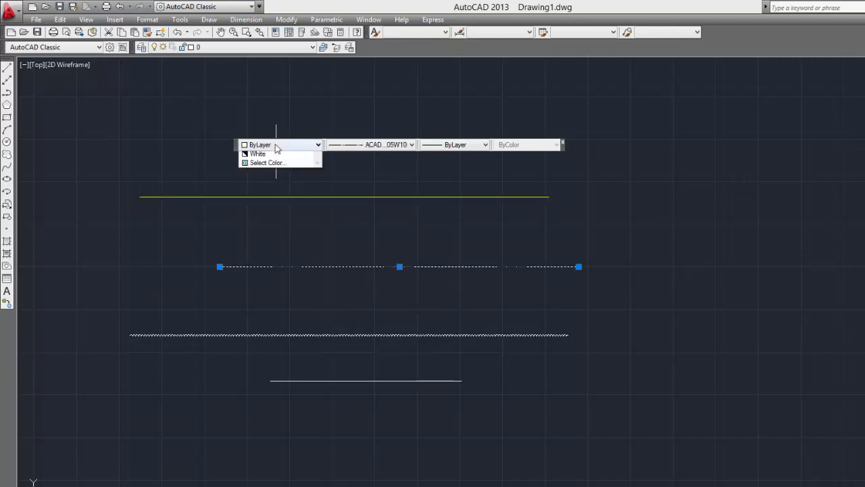
{"action": "left_click", "coordinate": [287, 192]}
{"action": "key", "text": "Escape"}
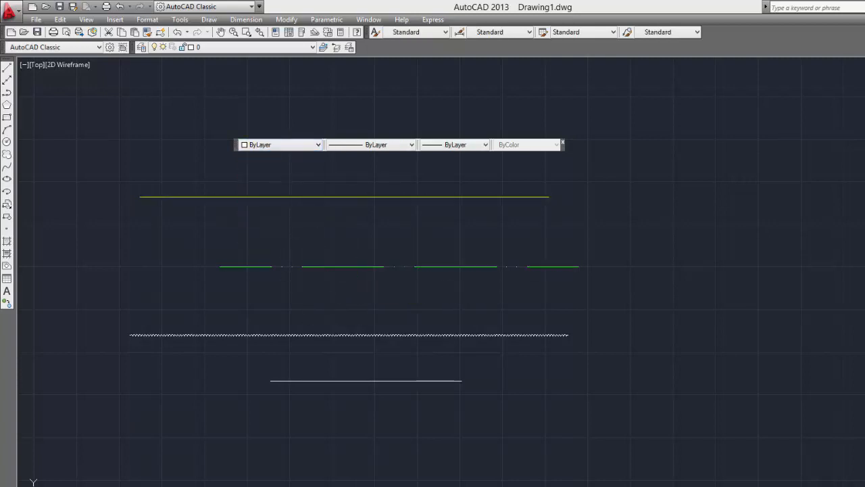
Change the colour of the zigzag line to Magenta.
{"action": "left_click", "coordinate": [317, 335]}
{"action": "left_click", "coordinate": [283, 145]}
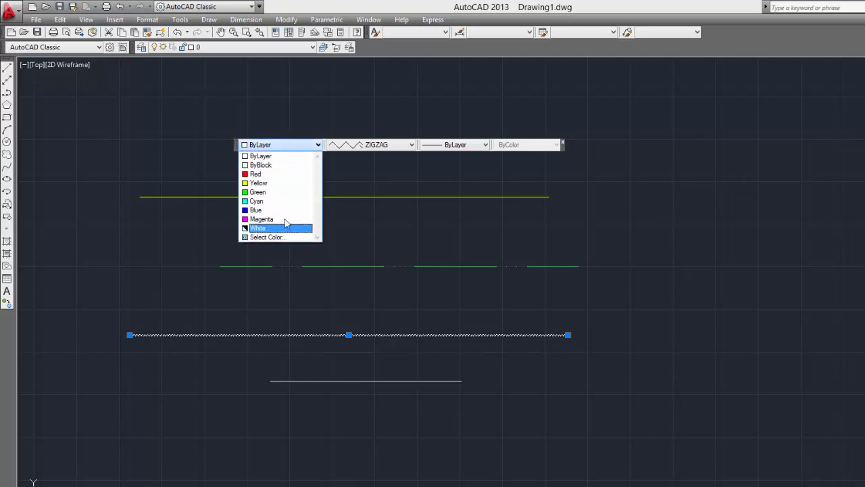
{"action": "left_click", "coordinate": [289, 220]}
{"action": "key", "text": "Escape"}
Set the current lineweight to 0.70 mm and draw a short horizontal line to the right of the existing lines.
{"action": "middle_click_drag", "start_coordinate": [583, 281], "coordinate": [338, 251]}
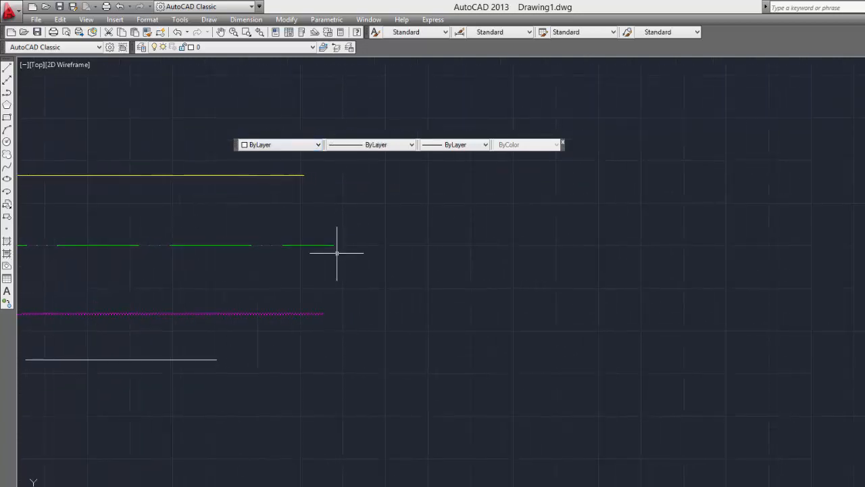
{"action": "left_click", "coordinate": [464, 146]}
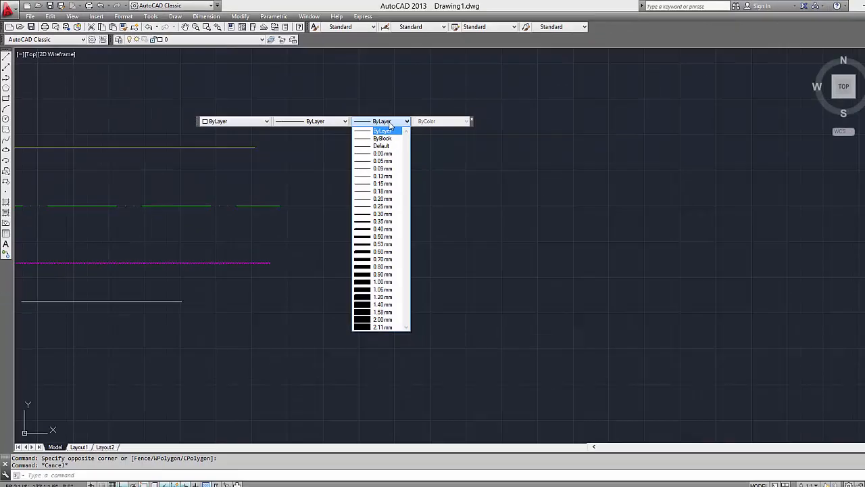
{"action": "left_click", "coordinate": [381, 256]}
{"action": "type", "text": "l"}
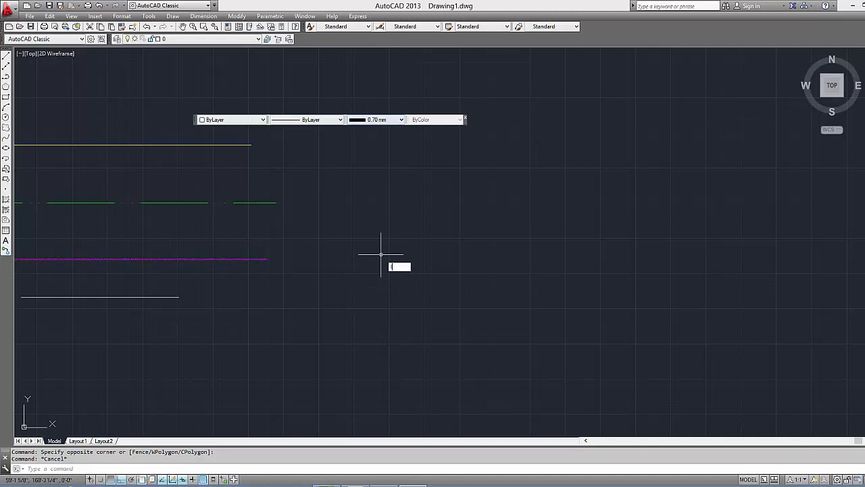
{"action": "key", "text": "Return"}
{"action": "left_click", "coordinate": [394, 233]}
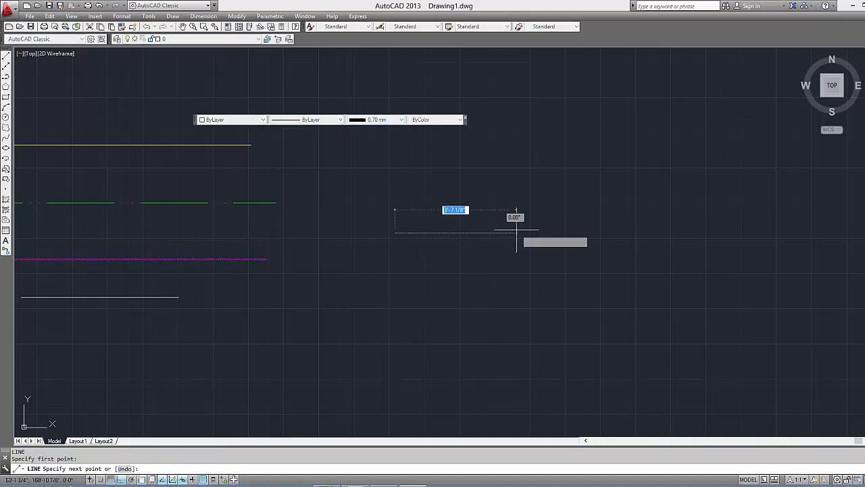
{"action": "left_click", "coordinate": [517, 233]}
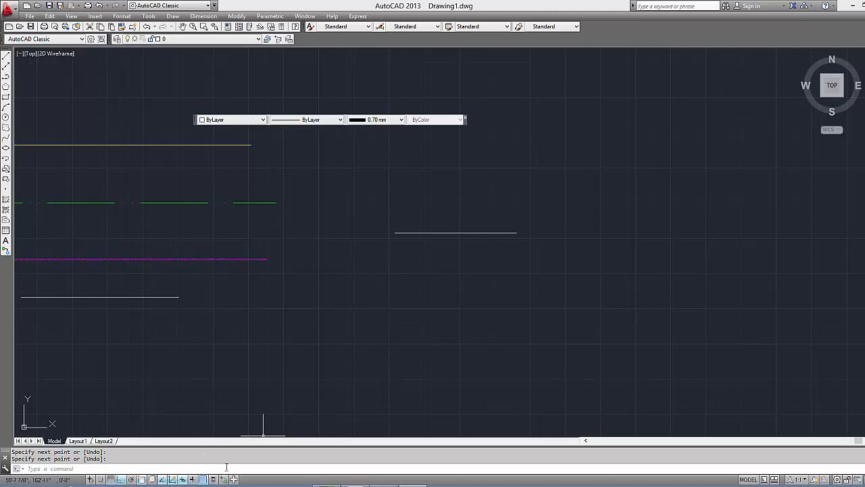
Turn on the lineweight display and inspect the thickness of the 0.70 mm line up close.
{"action": "left_click", "coordinate": [192, 480]}
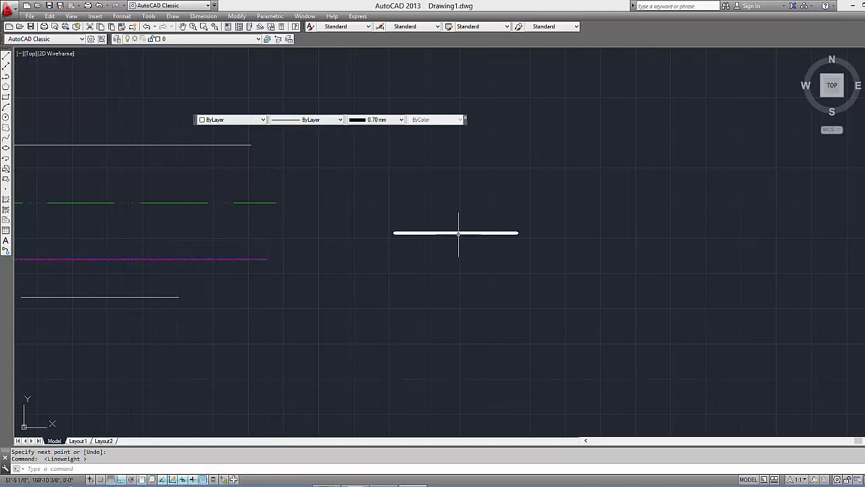
{"action": "scroll", "coordinate": [458, 233], "scroll_direction": "up", "scroll_amount": 6}
{"action": "scroll", "coordinate": [465, 226], "scroll_direction": "down", "scroll_amount": 6}
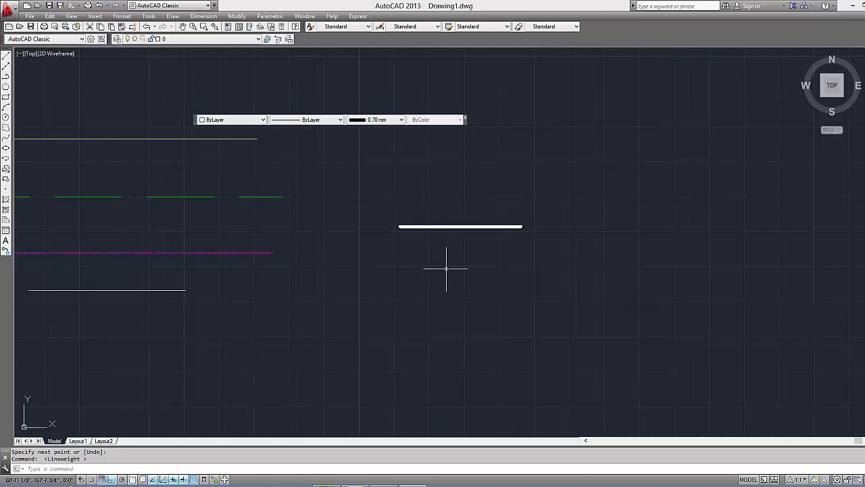
Draw an L-shape below the 0.70 mm line, with a vertical segment going down and a longer horizontal segment going right.
{"action": "type", "text": "l"}
{"action": "key", "text": "Return"}
{"action": "left_click", "coordinate": [352, 277]}
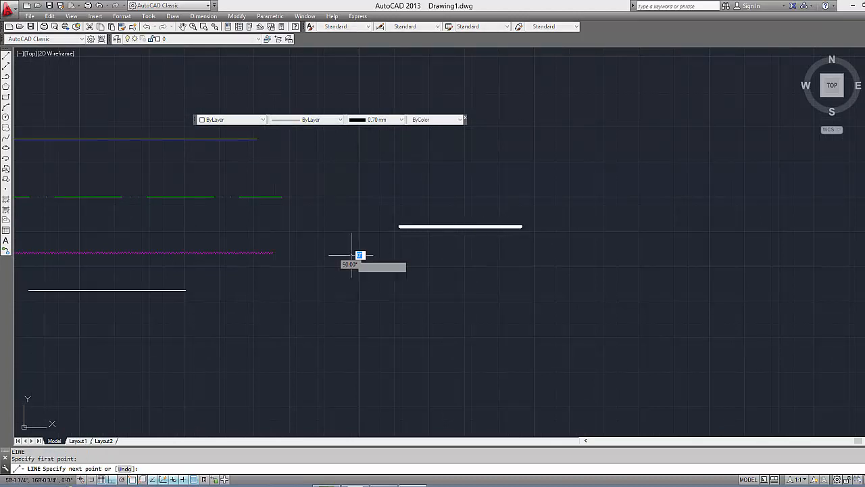
{"action": "left_click", "coordinate": [351, 339]}
{"action": "left_click", "coordinate": [500, 340]}
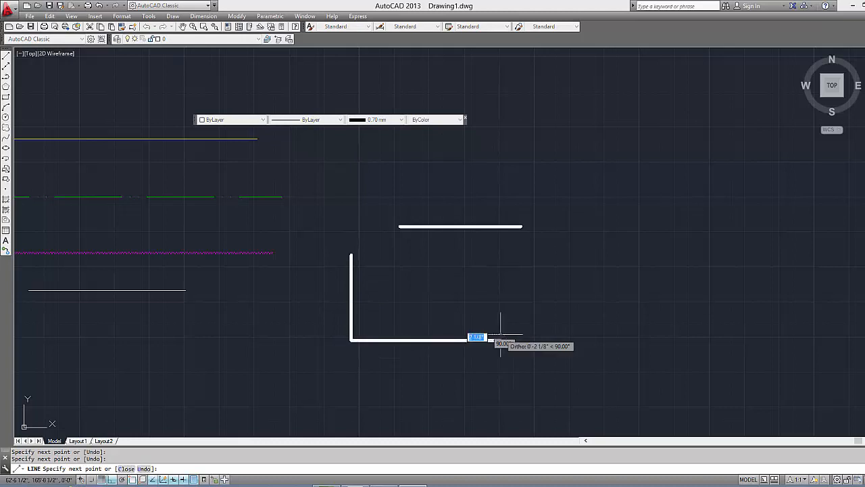
{"action": "key", "text": "Return"}
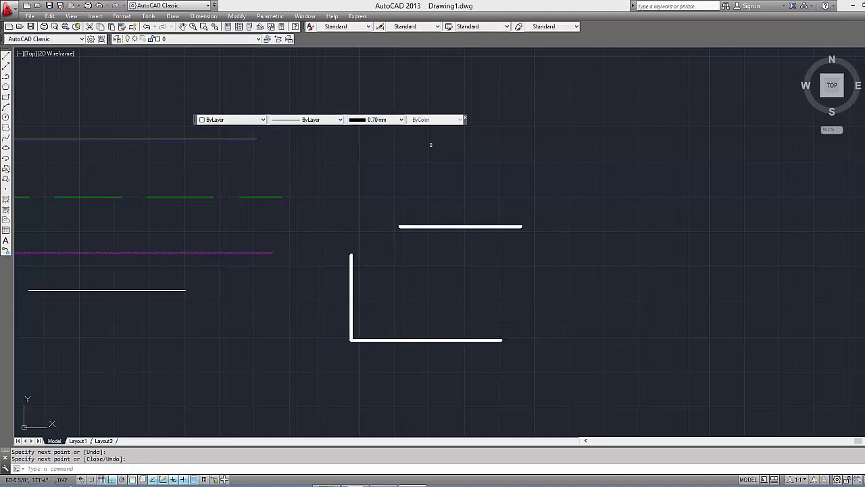
Set the current lineweight to 2.11 mm and draw a horizontal line between the short 0.70 mm line and the L-shape's base.
{"action": "left_click", "coordinate": [382, 120]}
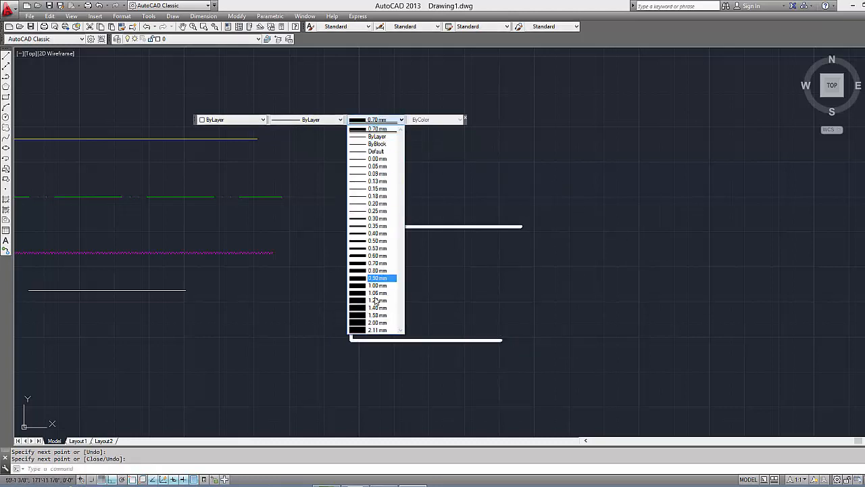
{"action": "left_click", "coordinate": [378, 330]}
{"action": "type", "text": "l"}
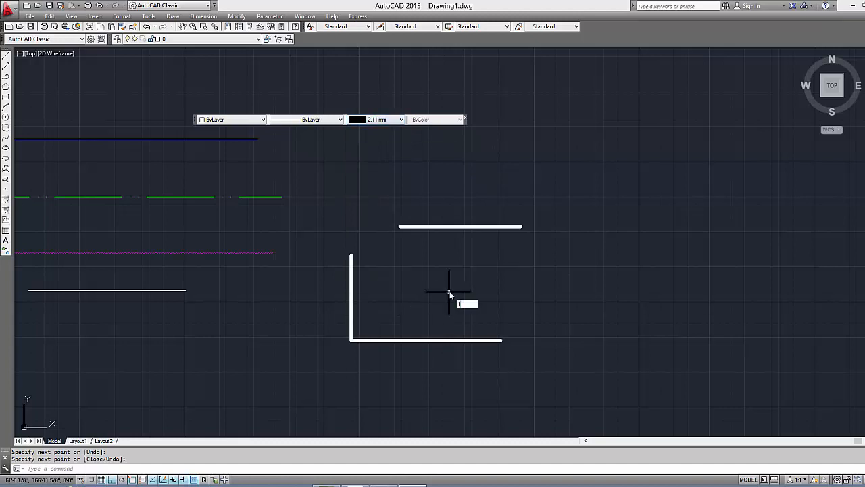
{"action": "key", "text": "Return"}
{"action": "left_click", "coordinate": [448, 289]}
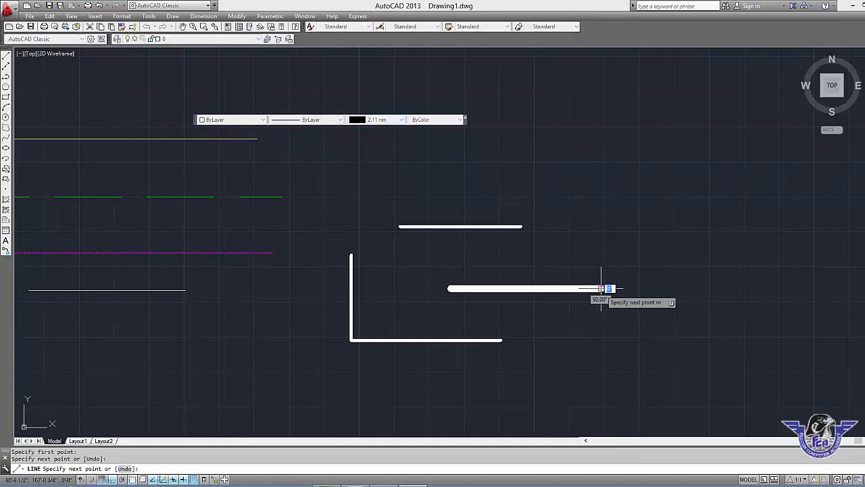
{"action": "left_click", "coordinate": [605, 289]}
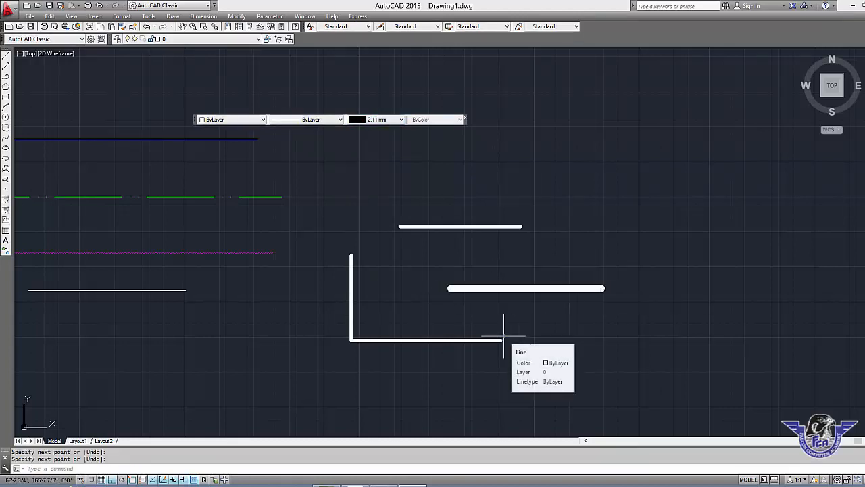
Toggle the lineweight display off and on to compare the lines, leaving it off.
{"action": "left_click", "coordinate": [184, 480]}
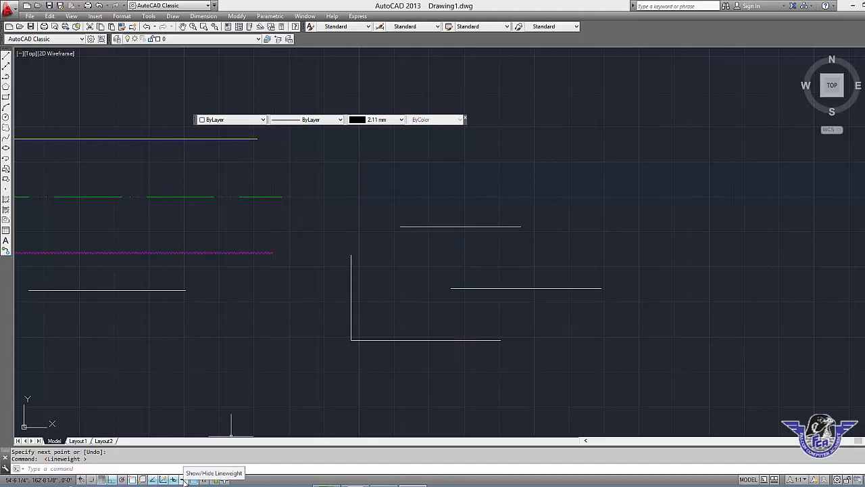
{"action": "left_click", "coordinate": [183, 479]}
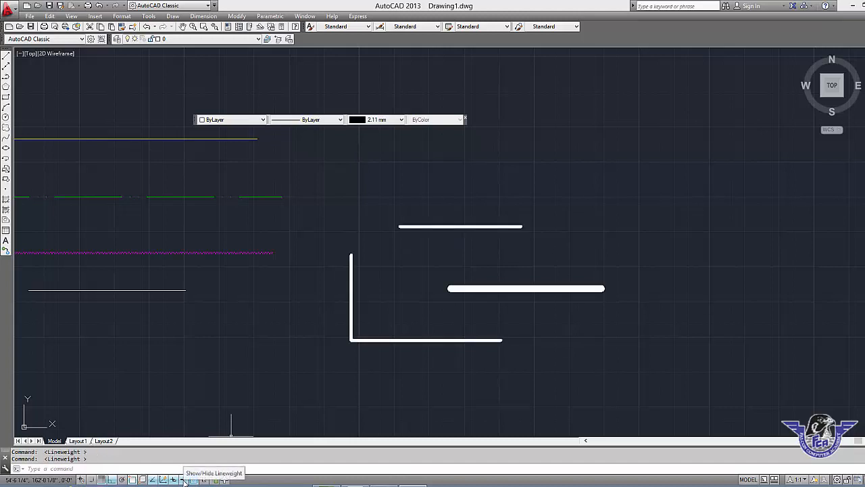
{"action": "left_click", "coordinate": [183, 480]}
Set the current lineweight back to ByLayer.
{"action": "left_click", "coordinate": [387, 120]}
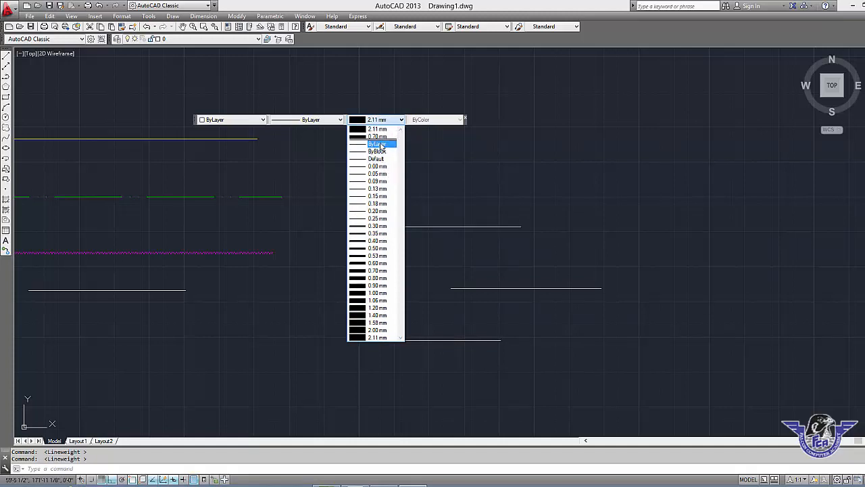
{"action": "left_click", "coordinate": [378, 144]}
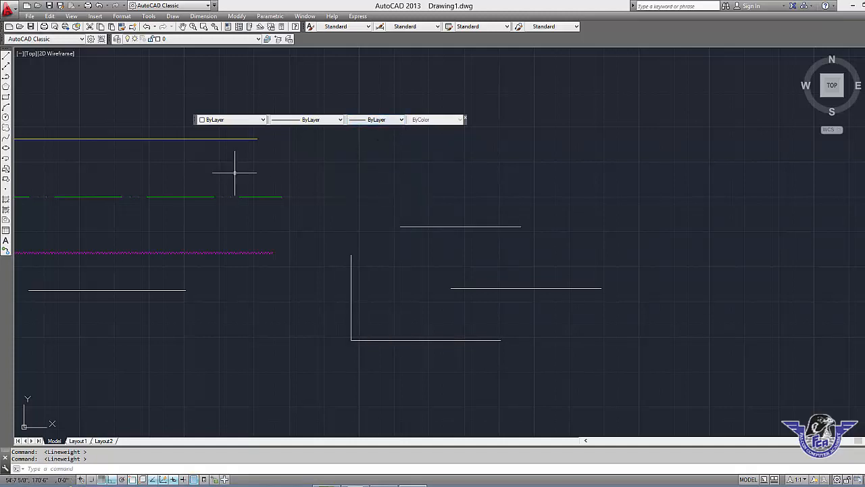
Toggle the grid display off and on twice to compare the drawing background, leaving it on.
{"action": "middle_click_drag", "start_coordinate": [255, 176], "coordinate": [345, 182]}
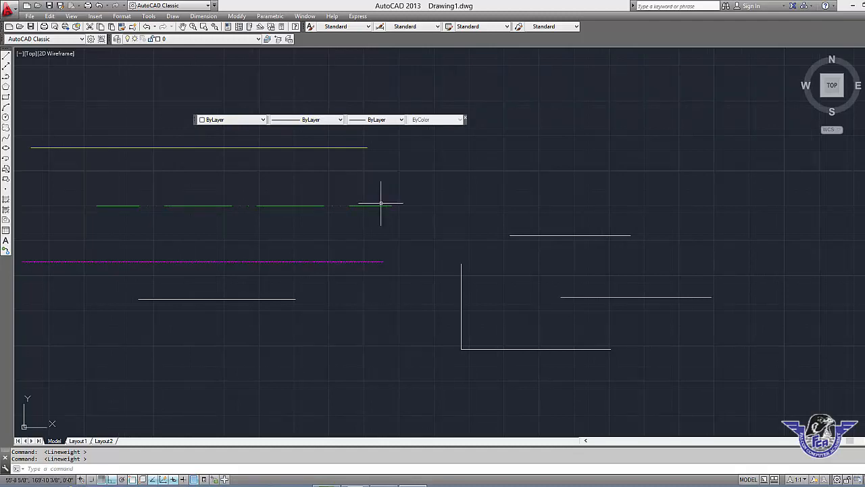
{"action": "scroll", "coordinate": [384, 202], "scroll_direction": "down", "scroll_amount": 2}
{"action": "mouse_move", "coordinate": [386, 292]}
{"action": "middle_mouse_down"}
{"action": "mouse_move", "coordinate": [367, 232]}
{"action": "mouse_move", "coordinate": [377, 204]}
{"action": "middle_mouse_up"}
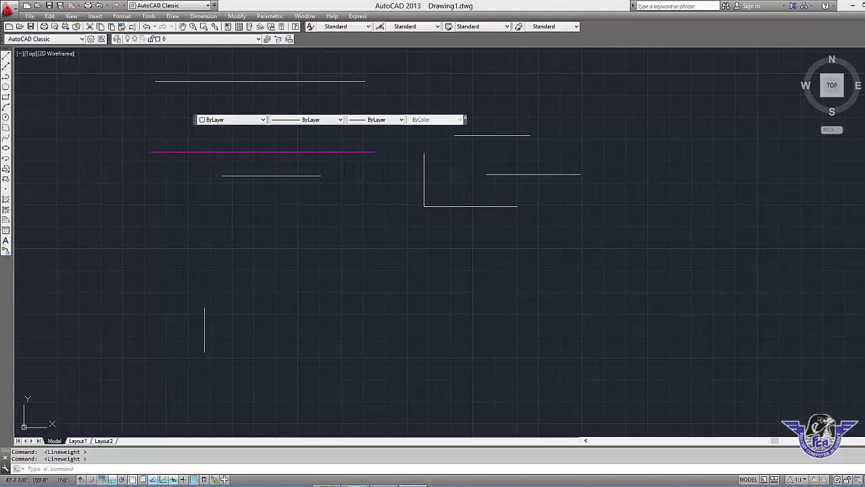
{"action": "left_click", "coordinate": [103, 480]}
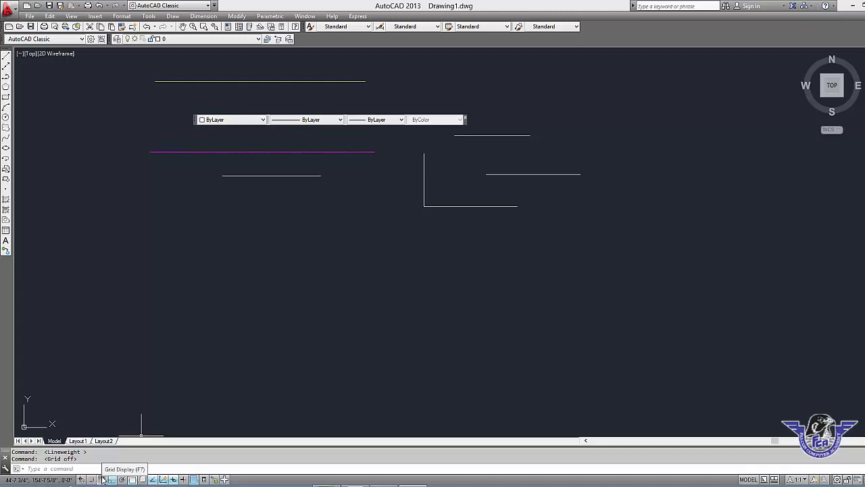
{"action": "left_click", "coordinate": [103, 480]}
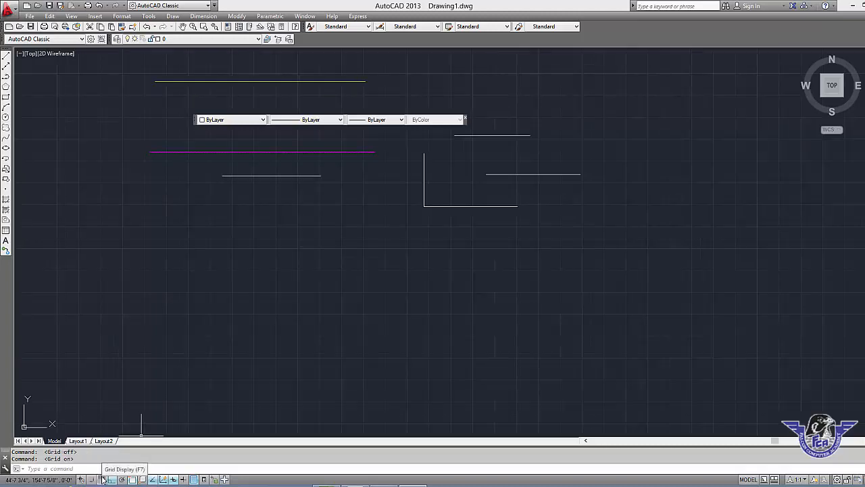
{"action": "left_click", "coordinate": [102, 480]}
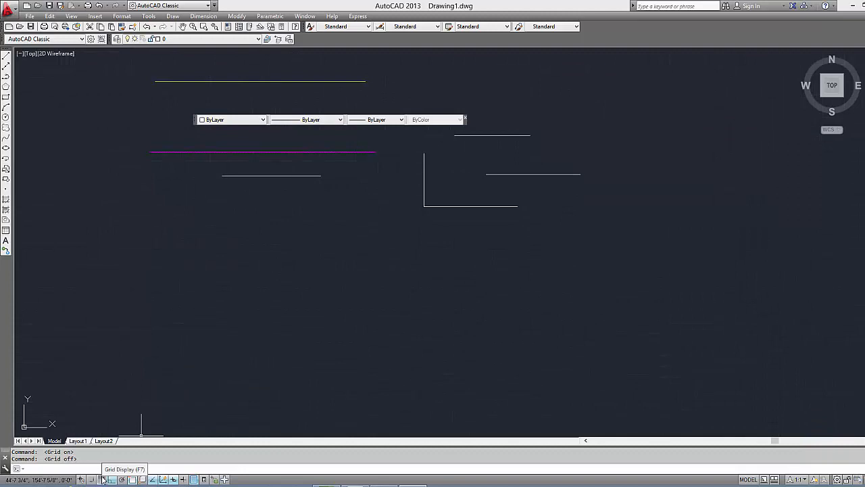
{"action": "left_click", "coordinate": [103, 480]}
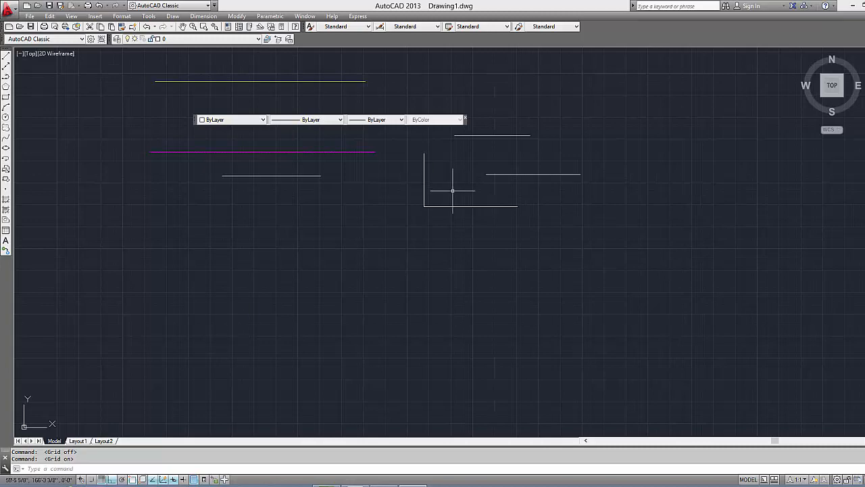
Dock the floating Properties toolbar in the row beside the layer controls.
{"action": "mouse_move", "coordinate": [450, 188]}
{"action": "middle_mouse_down"}
{"action": "mouse_move", "coordinate": [320, 190]}
{"action": "mouse_move", "coordinate": [271, 164]}
{"action": "middle_mouse_up"}
{"action": "left_click_drag", "start_coordinate": [198, 120], "coordinate": [324, 42]}
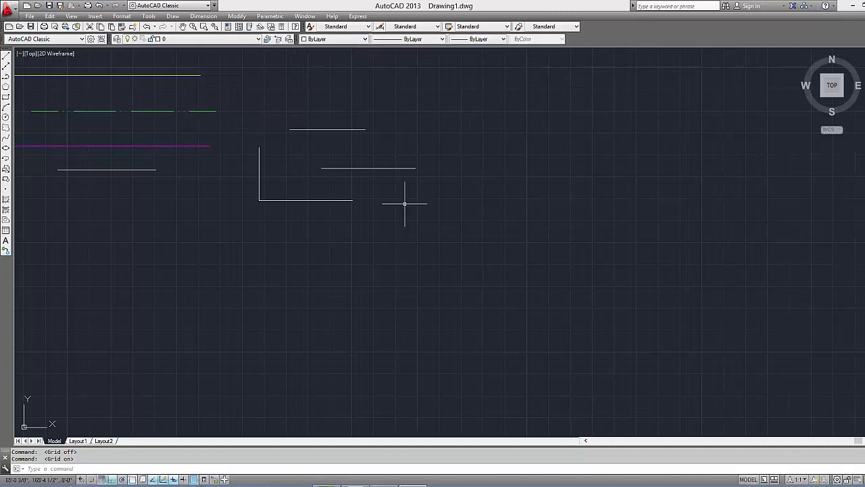
Draw a single line about 5'-7 1/2" long at a 45° angle in the empty area right of the L-shape.
{"action": "middle_click_drag", "start_coordinate": [406, 202], "coordinate": [292, 215]}
{"action": "type", "text": "l"}
{"action": "key", "text": "Return"}
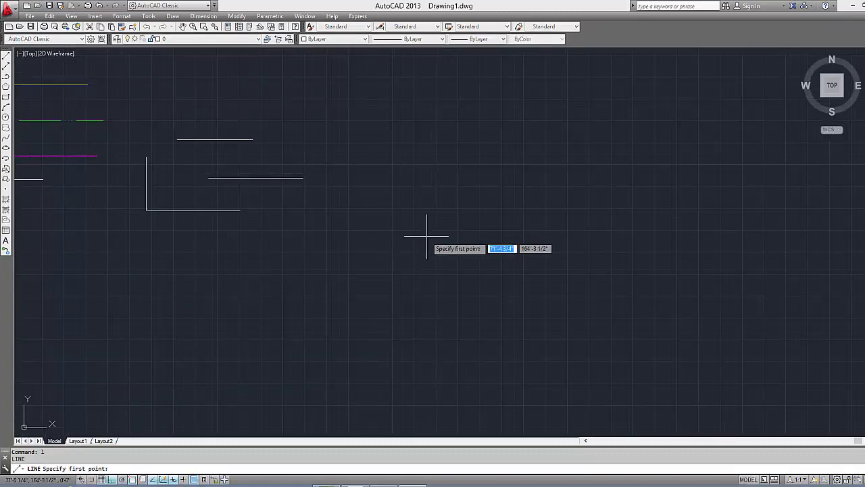
{"action": "left_click", "coordinate": [449, 279]}
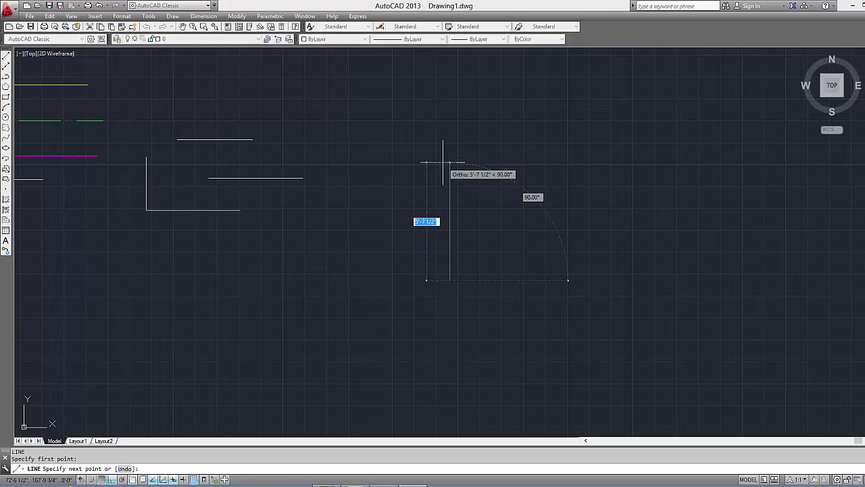
{"action": "key", "text": "Tab"}
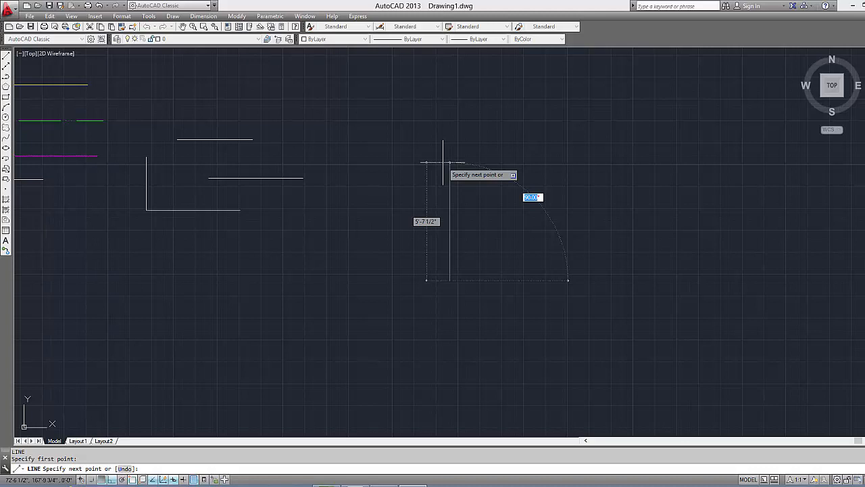
{"action": "type", "text": "45"}
{"action": "key", "text": "Return"}
{"action": "key", "text": "Return"}
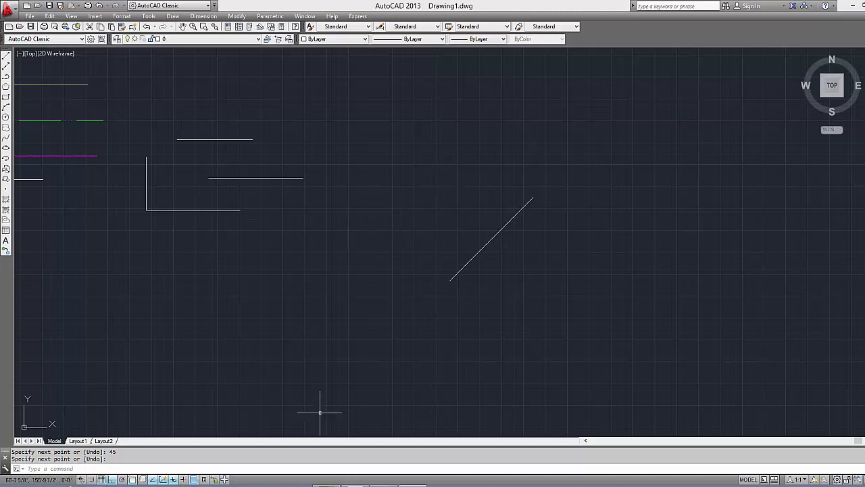
In the polar tracking settings, enable additional angles and add 45 and 135 degrees.
{"action": "right_click", "coordinate": [123, 480]}
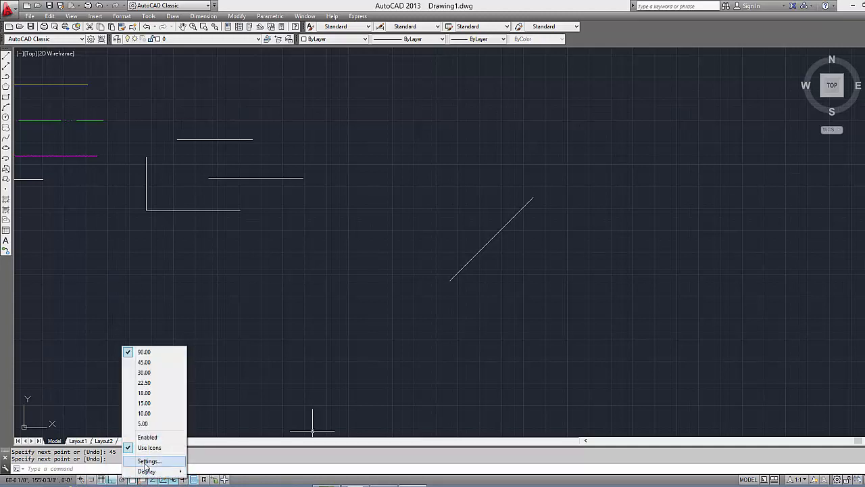
{"action": "left_click", "coordinate": [147, 462]}
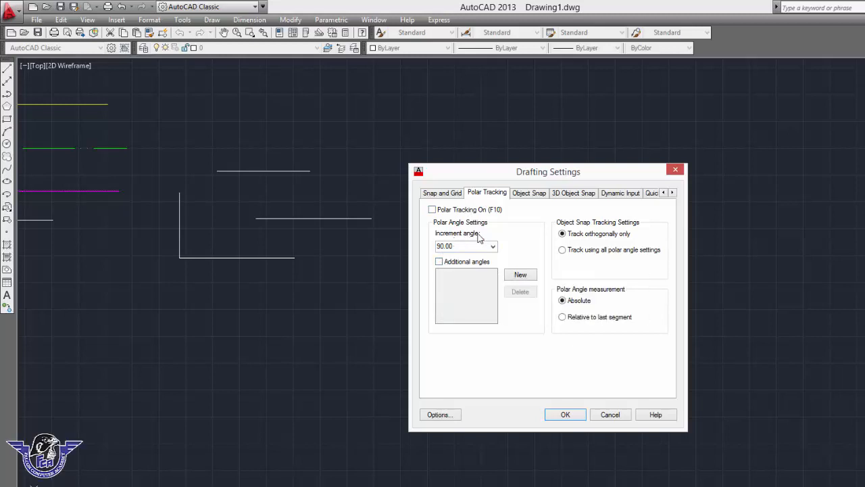
{"action": "left_click", "coordinate": [439, 262]}
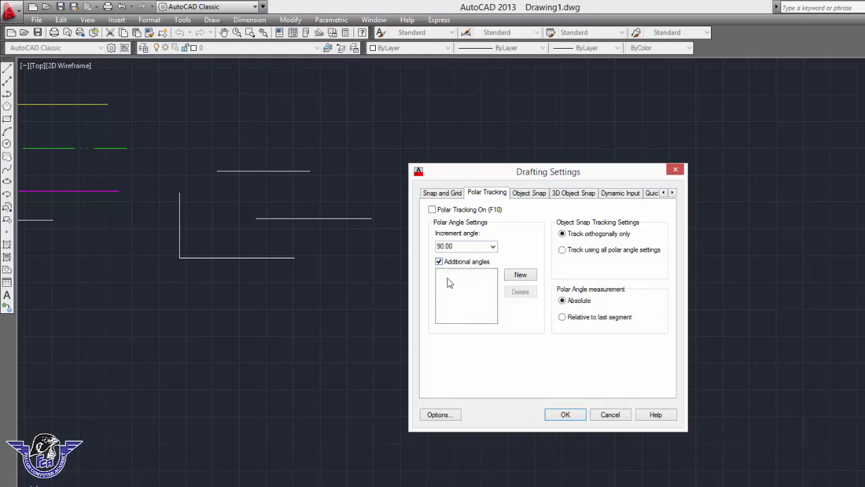
{"action": "left_click", "coordinate": [519, 275]}
{"action": "type", "text": "45"}
{"action": "left_click", "coordinate": [521, 275]}
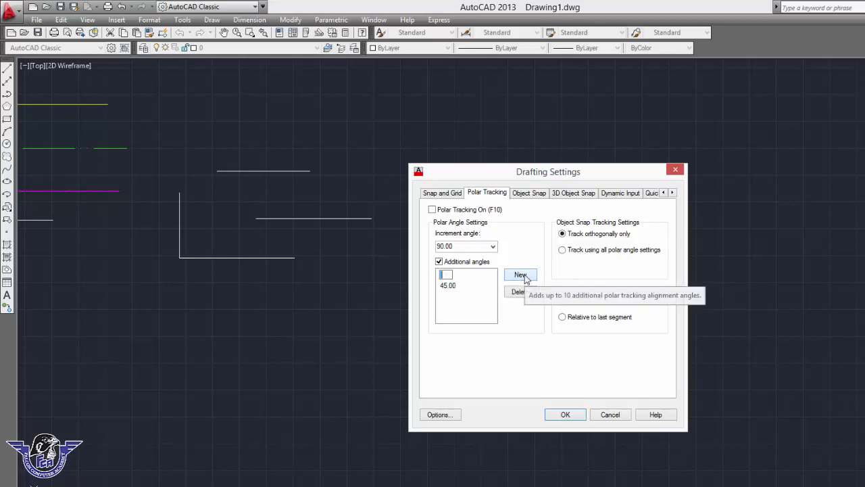
{"action": "type", "text": "135"}
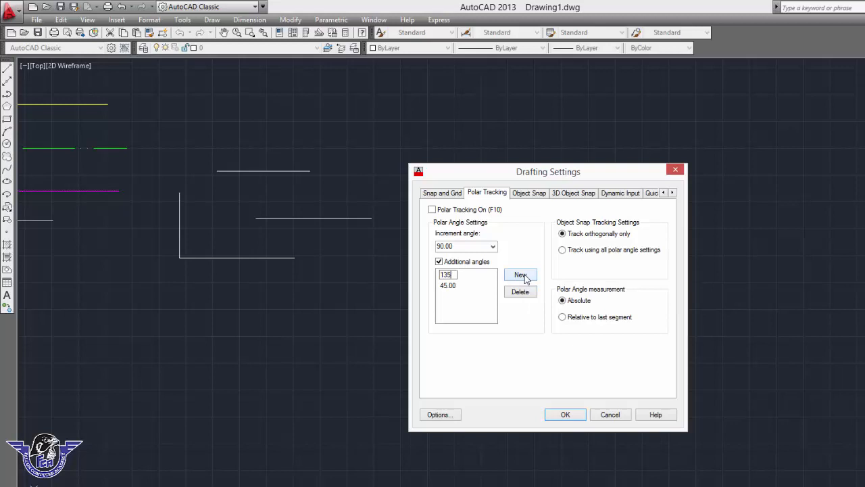
{"action": "key", "text": "Return"}
Add 85 and 270 degrees as additional polar angles, turn polar tracking on and apply the settings.
{"action": "left_click", "coordinate": [521, 275]}
{"action": "type", "text": "85"}
{"action": "left_click", "coordinate": [520, 275]}
{"action": "type", "text": "270"}
{"action": "key", "text": "Return"}
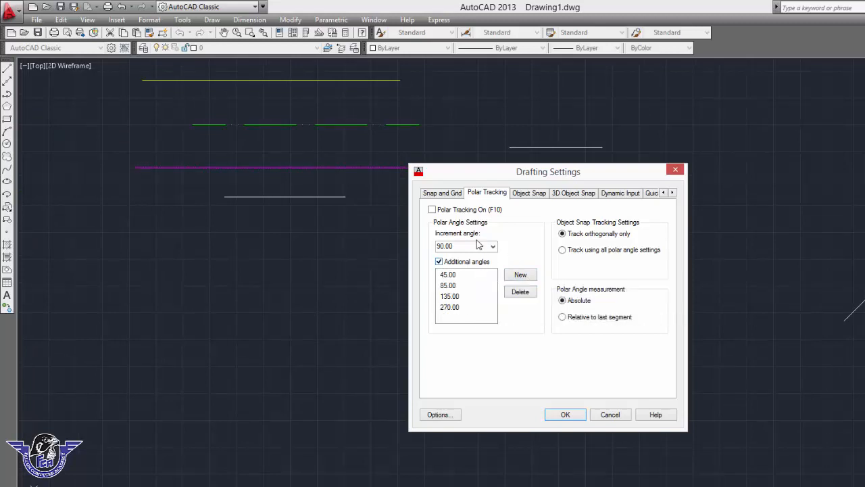
{"action": "left_click", "coordinate": [447, 210]}
{"action": "left_click", "coordinate": [565, 414]}
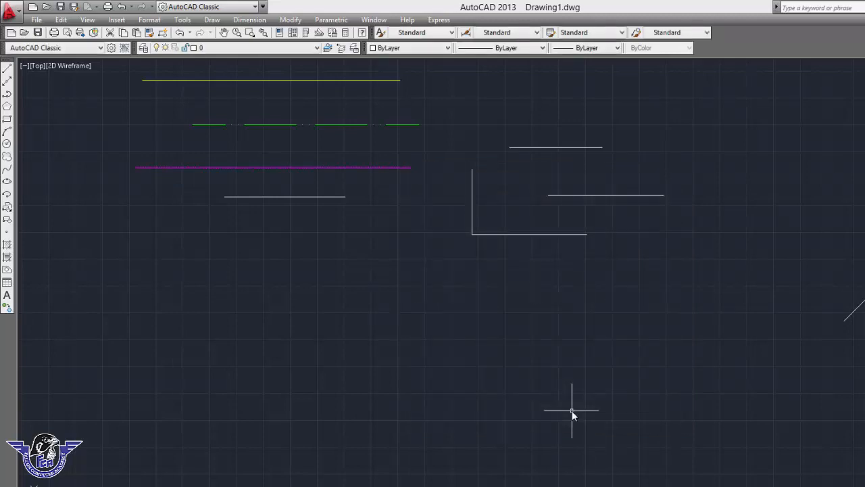
Start a line from a point in the empty area below and right of the L-shape, using polar tracking.
{"action": "type", "text": "l"}
{"action": "key", "text": "Return"}
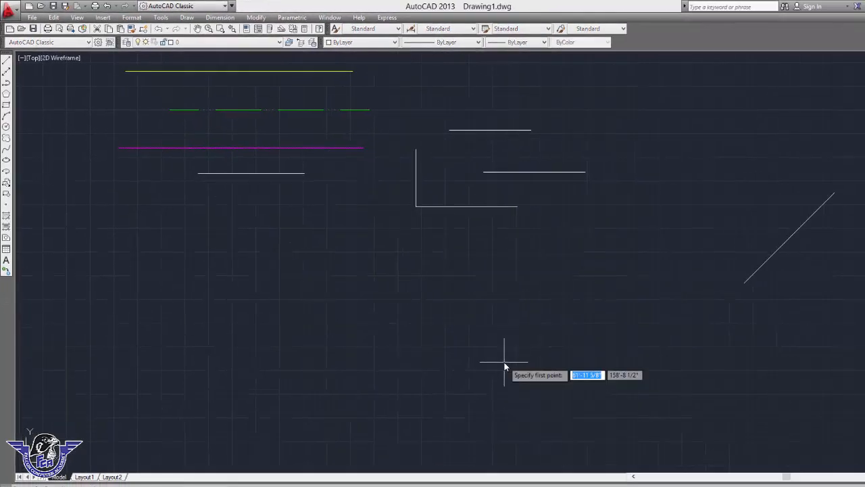
{"action": "left_click", "coordinate": [622, 417]}
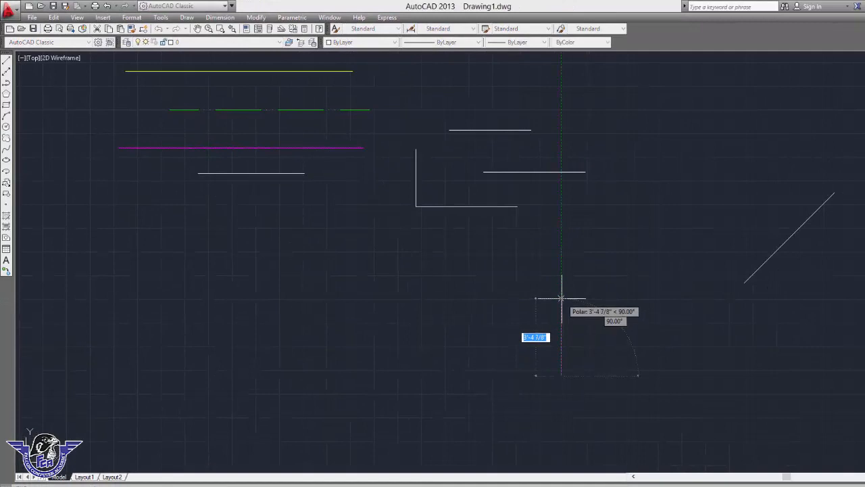